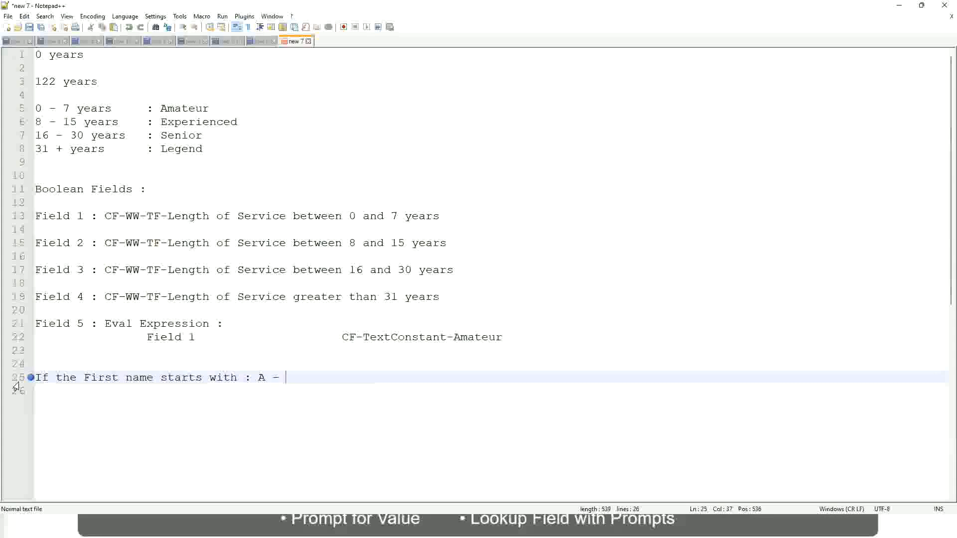
# Step: Complete the first-name rule on line 25 with the range A - G and the result A Listers
pyautogui.write('G')
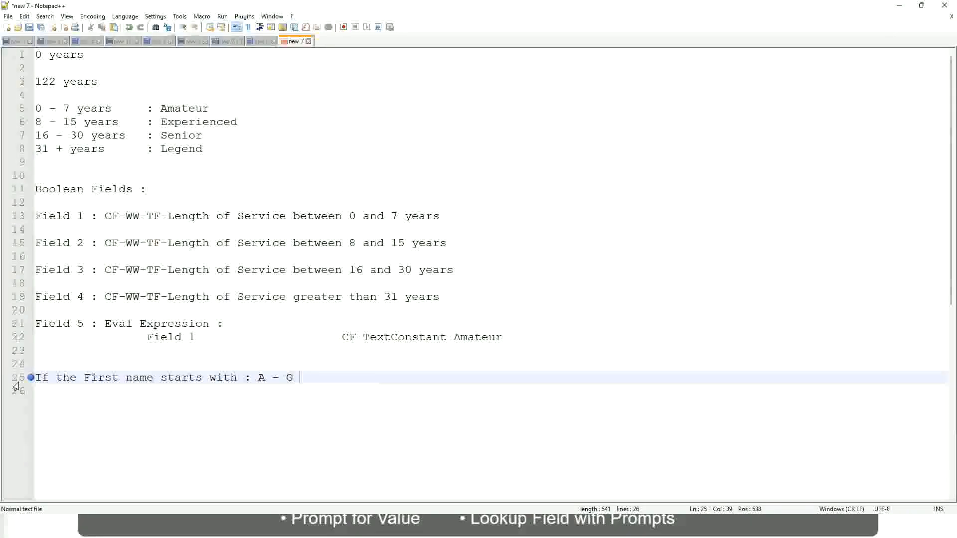
pyautogui.write(':')
pyautogui.press('Tab')
pyautogui.write('A II')
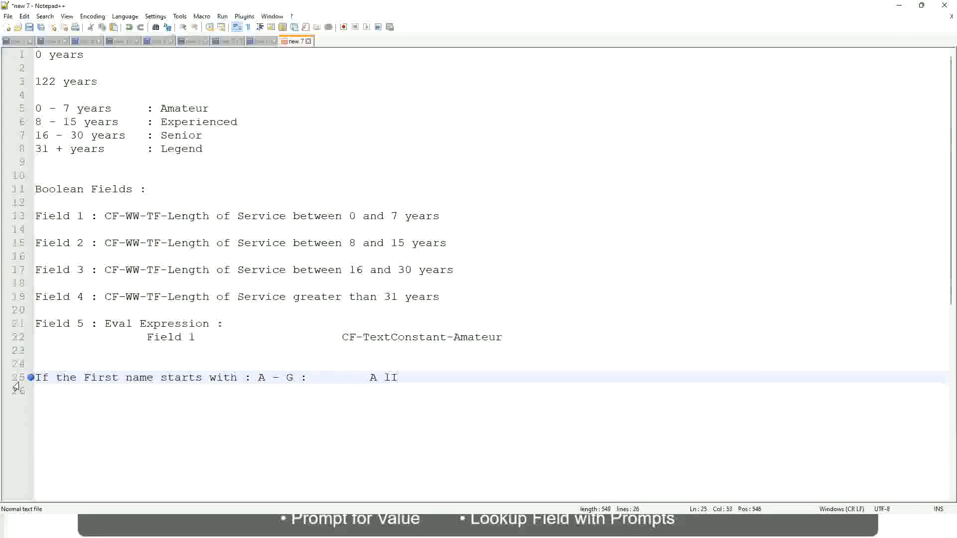
pyautogui.press('BackSpace')
pyautogui.press('BackSpace')
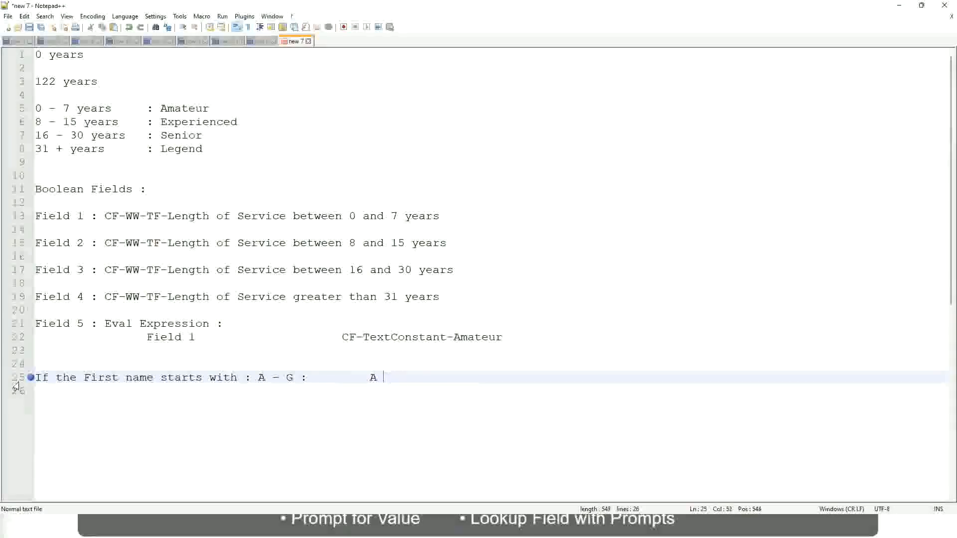
pyautogui.write('Listers')
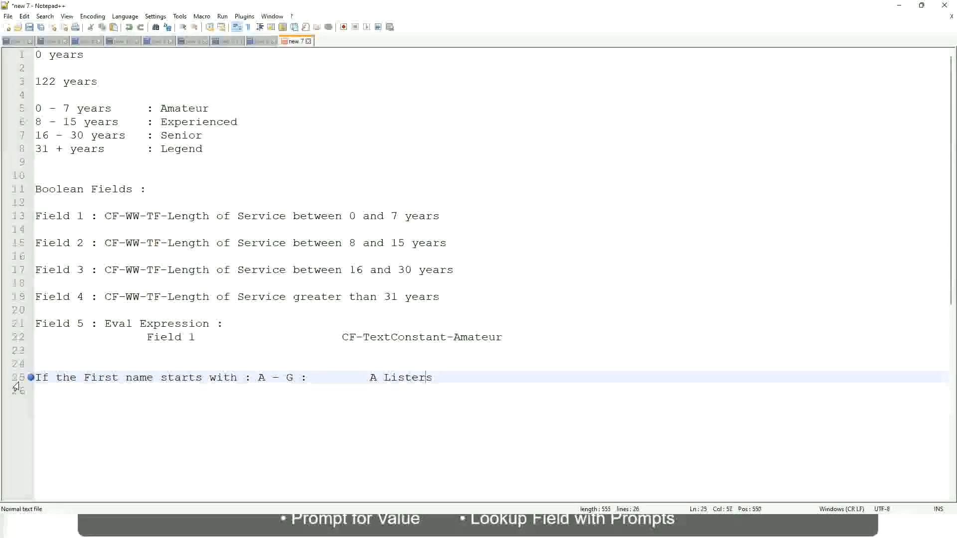
# Step: Enclose the A Listers result in double quotation marks and start a new line below it
pyautogui.hotkey('ctrl', 'Left')
pyautogui.hotkey('ctrl', 'Left')
pyautogui.write('""')
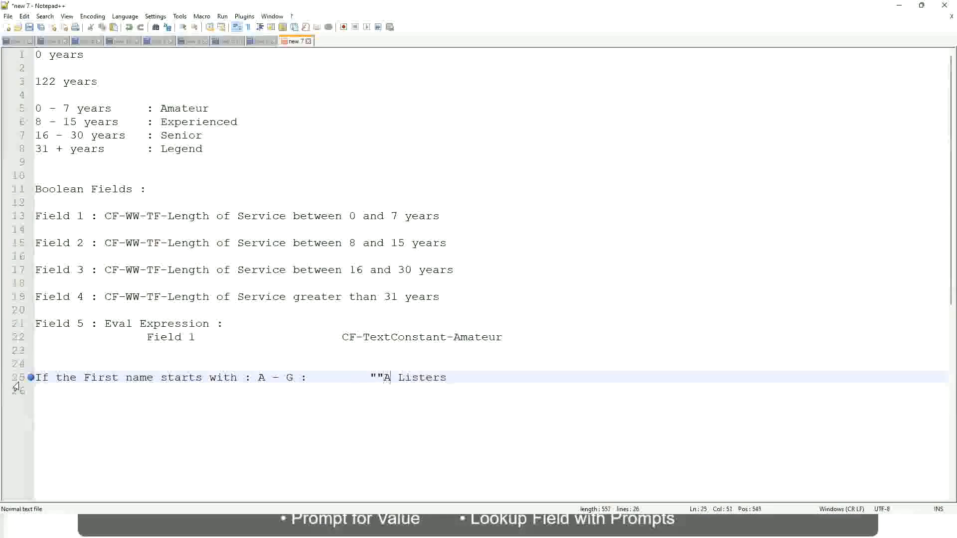
pyautogui.press('Right')
pyautogui.press('Right')
pyautogui.press('Right')
pyautogui.press('Left')
pyautogui.press('Left')
pyautogui.press('Left')
pyautogui.press('Left')
pyautogui.press('BackSpace')
pyautogui.press('Right')
pyautogui.press('Right')
pyautogui.press('Right')
pyautogui.press('Right')
pyautogui.press('Right')
pyautogui.press('Right')
pyautogui.press('Right')
pyautogui.press('Right')
pyautogui.press('Right')
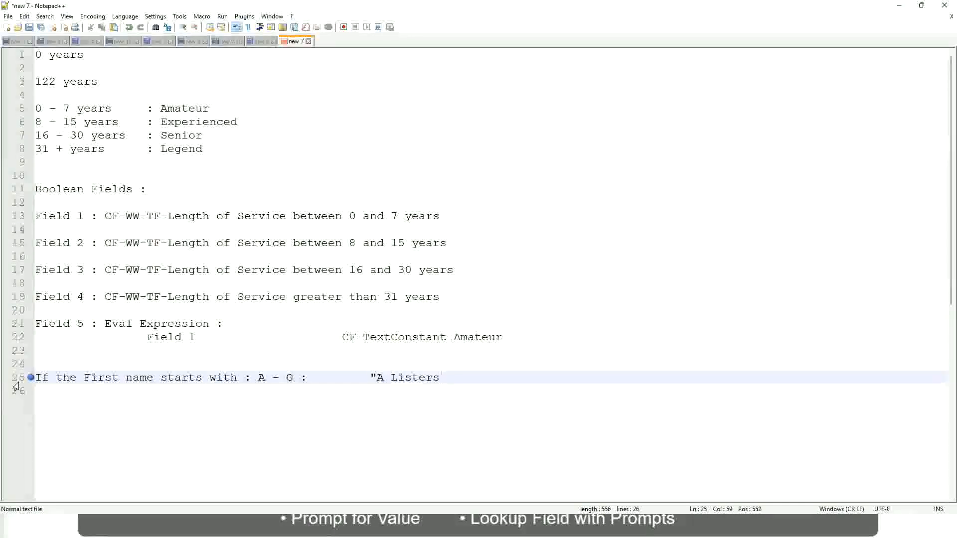
pyautogui.press('Return')
pyautogui.press('Left')
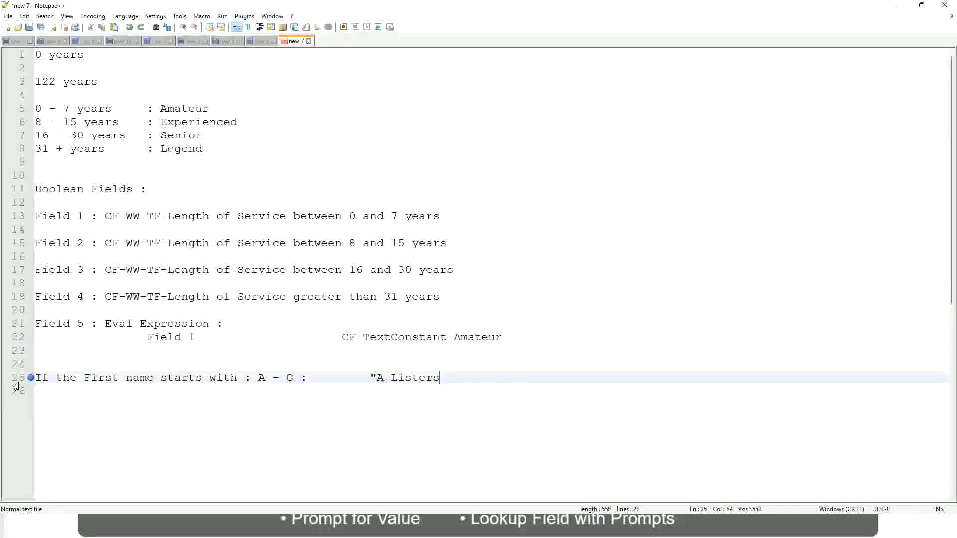
pyautogui.press('Delete')
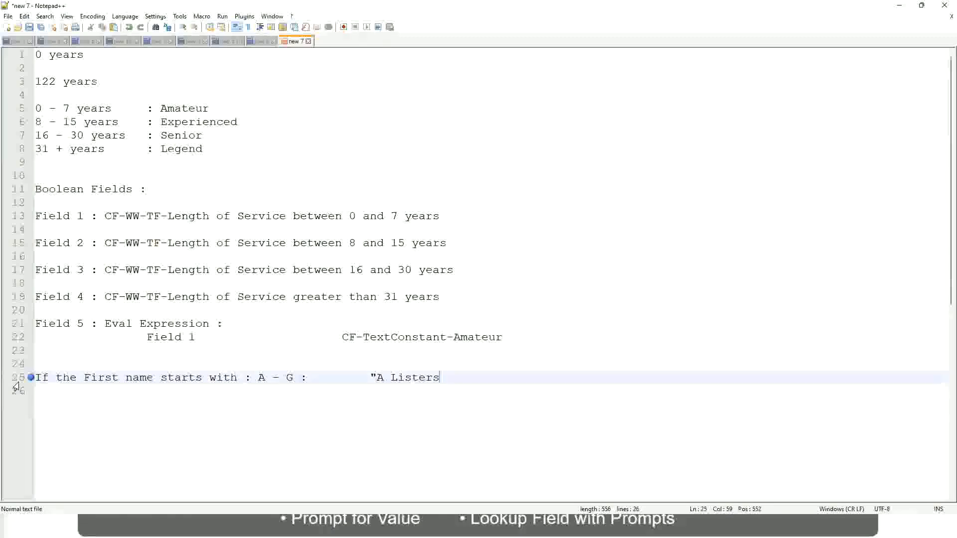
pyautogui.write('""')
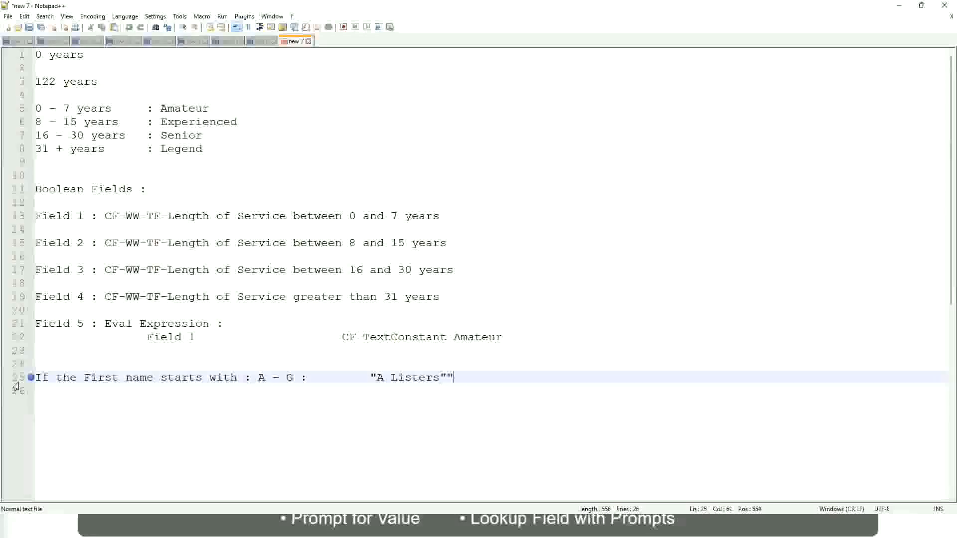
pyautogui.press('BackSpace')
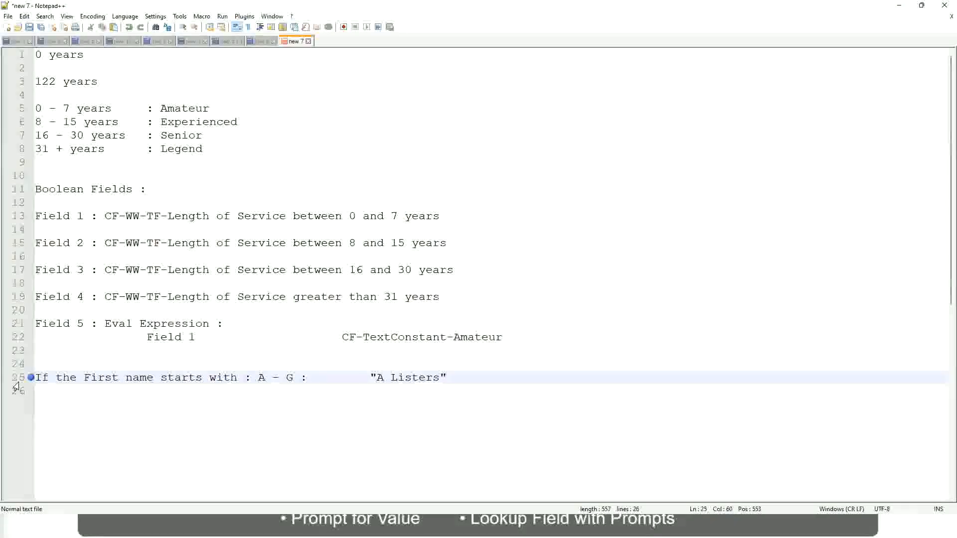
pyautogui.press('Return')
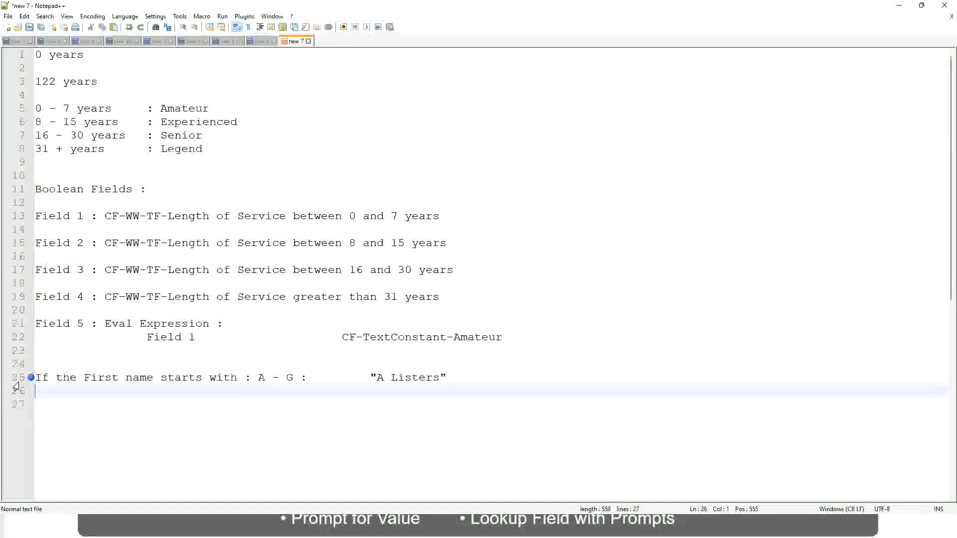
# Step: Add a second rule line for the range H - P with the aligned result "His Majesty"
pyautogui.write('H -')
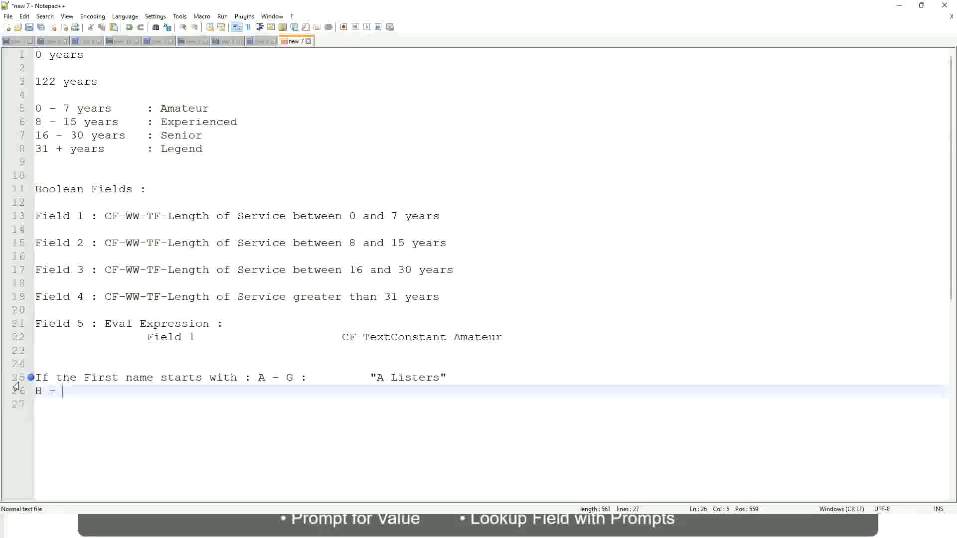
pyautogui.write('P')
pyautogui.press('Tab')
pyautogui.press('Tab')
pyautogui.press('Tab')
pyautogui.press('Tab')
pyautogui.press('Tab')
pyautogui.press('Tab')
pyautogui.press('Tab')
pyautogui.press('Tab')
pyautogui.press('Tab')
pyautogui.write(':')
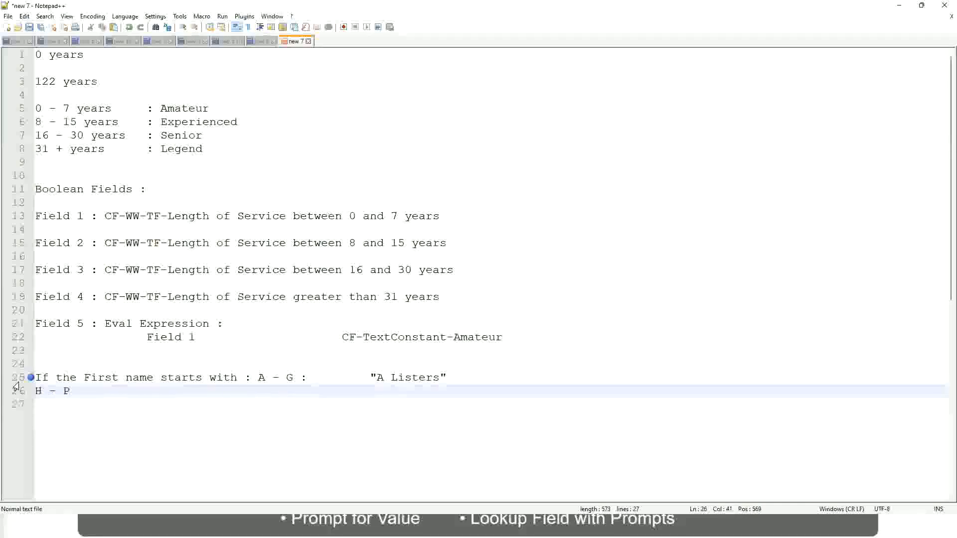
pyautogui.press('Tab')
pyautogui.press('Tab')
pyautogui.write('"His Maje')
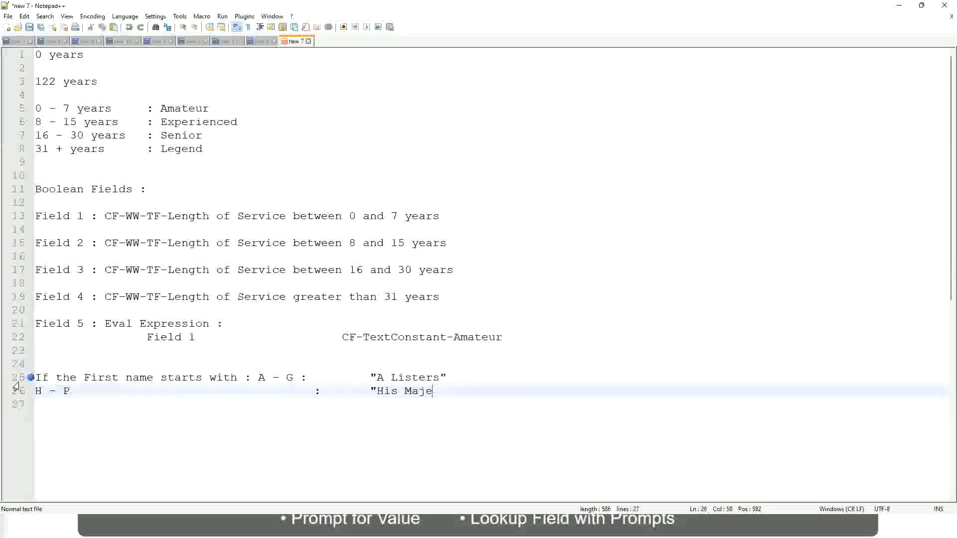
pyautogui.write('sty""')
pyautogui.press('BackSpace')
pyautogui.press('Return')
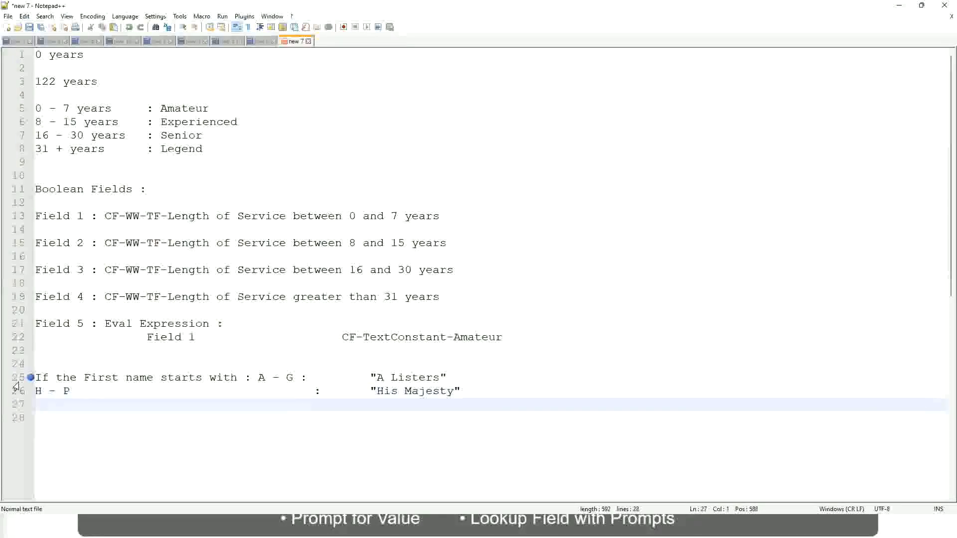
# Step: Add a third rule line for the range L - Z with the aligned result "Lords"
pyautogui.write('L - Z')
pyautogui.press('Tab')
pyautogui.press('Tab')
pyautogui.press('Tab')
pyautogui.press('Tab')
pyautogui.write(':')
pyautogui.press('Tab')
pyautogui.press('Tab')
pyautogui.write('"Lords')
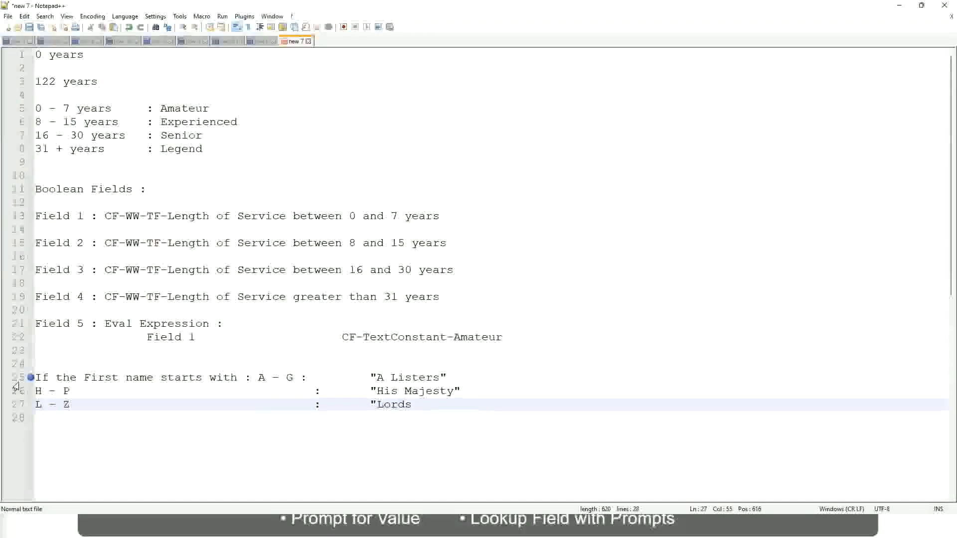
pyautogui.write('""')
pyautogui.press('BackSpace')
pyautogui.click(428, 408)
pyautogui.moveTo(415, 405); pyautogui.dragTo(455, 378)
pyautogui.click(411, 377)
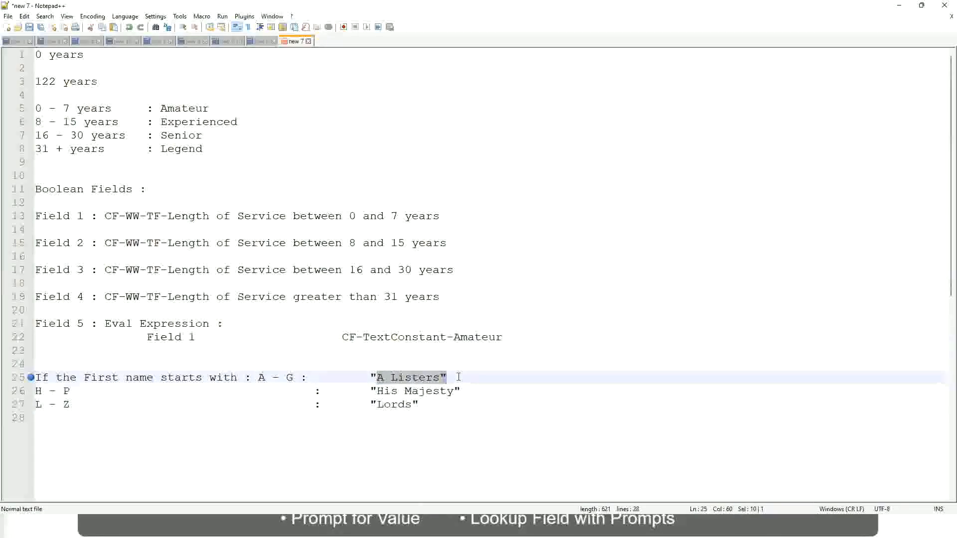
pyautogui.click(433, 393)
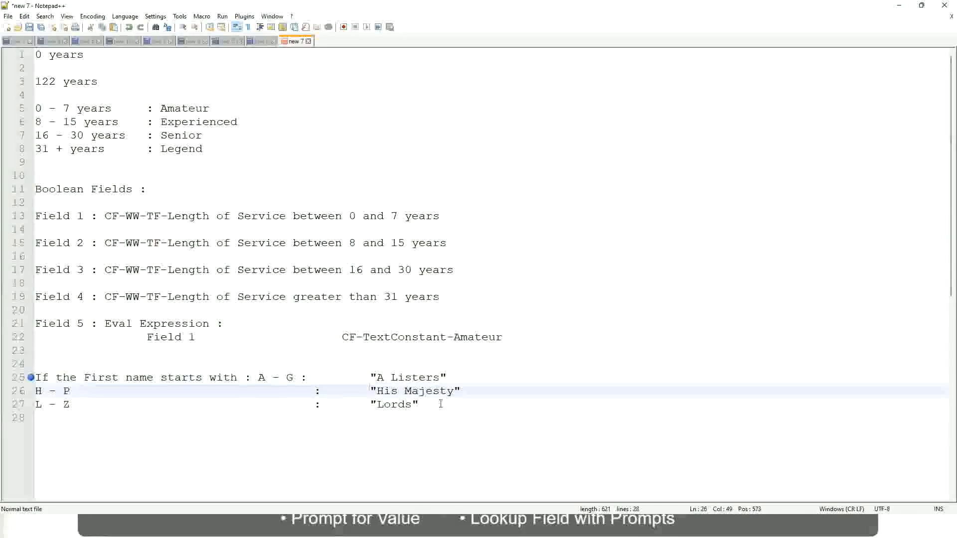
# Step: Replace the three first-name rule lines with the opening word "If" of a new condition
pyautogui.moveTo(441, 405); pyautogui.dragTo(27, 378)
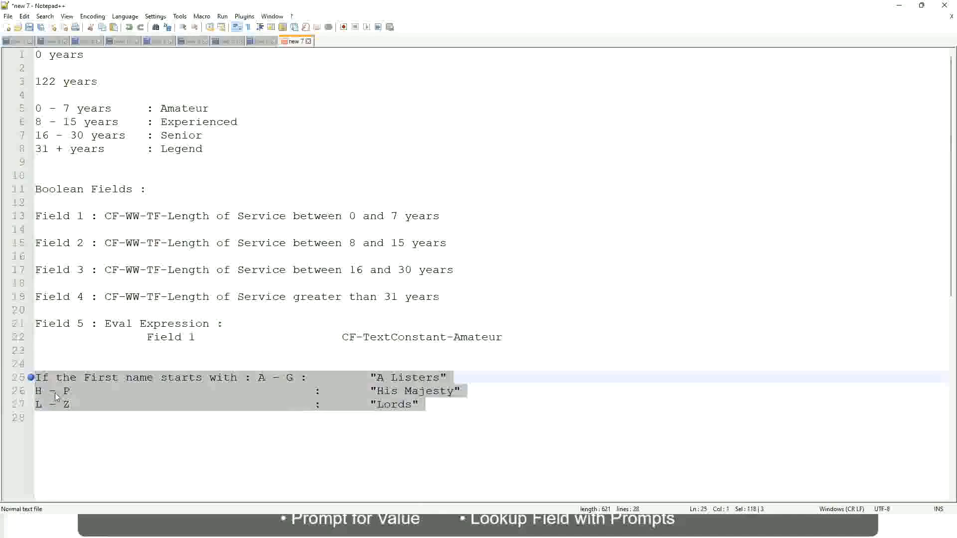
pyautogui.write('If ')
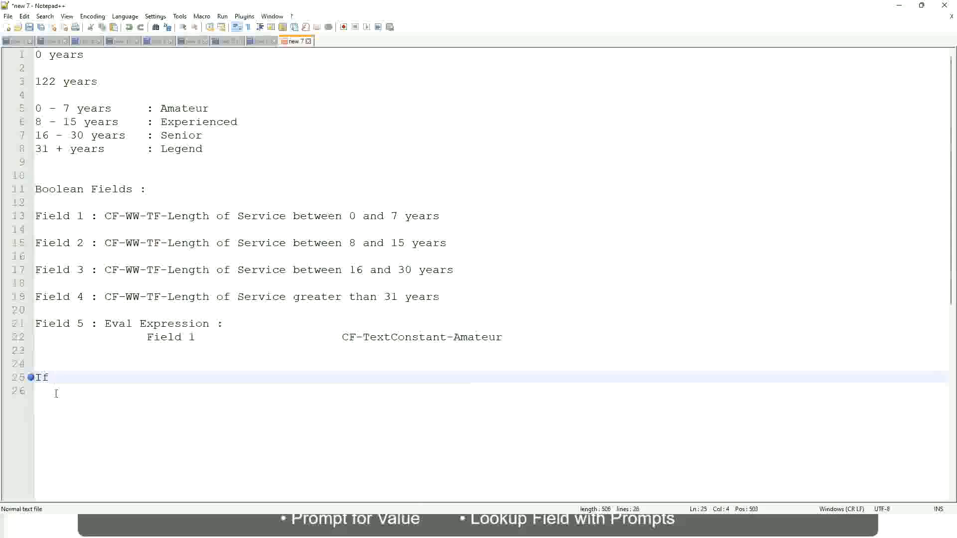
pyautogui.write('Prior Ex')
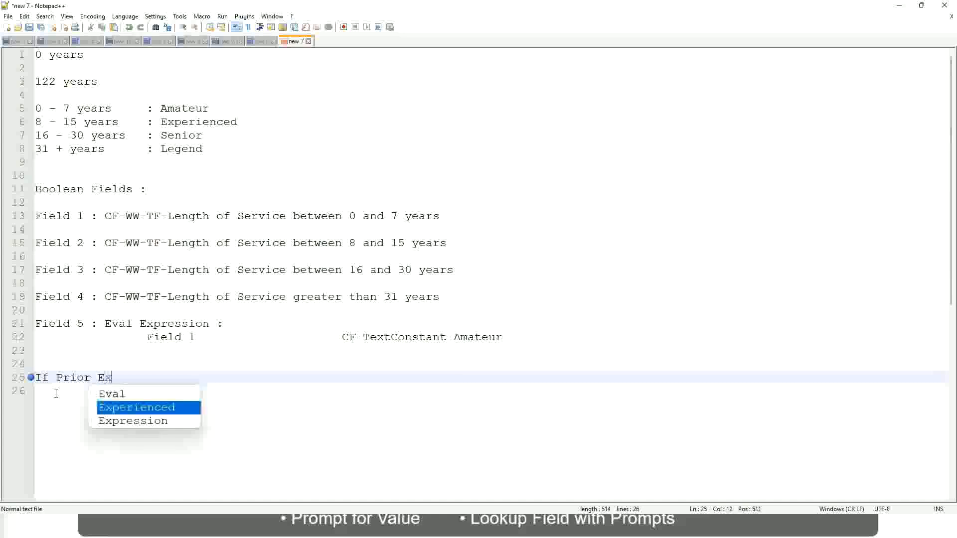
pyautogui.write('perience')
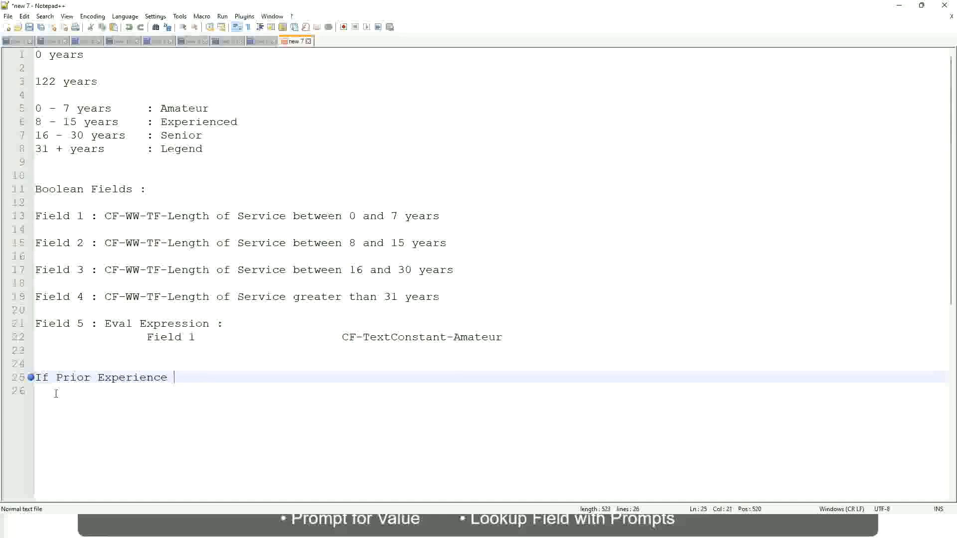
pyautogui.press('BackSpace')
pyautogui.press('BackSpace')
pyautogui.press('BackSpace')
pyautogui.press('BackSpace')
pyautogui.press('BackSpace')
pyautogui.press('BackSpace')
pyautogui.press('BackSpace')
pyautogui.press('BackSpace')
pyautogui.press('BackSpace')
pyautogui.press('BackSpace')
pyautogui.press('BackSpace')
pyautogui.press('BackSpace')
pyautogui.press('BackSpace')
pyautogui.press('BackSpace')
pyautogui.press('BackSpace')
pyautogui.press('BackSpace')
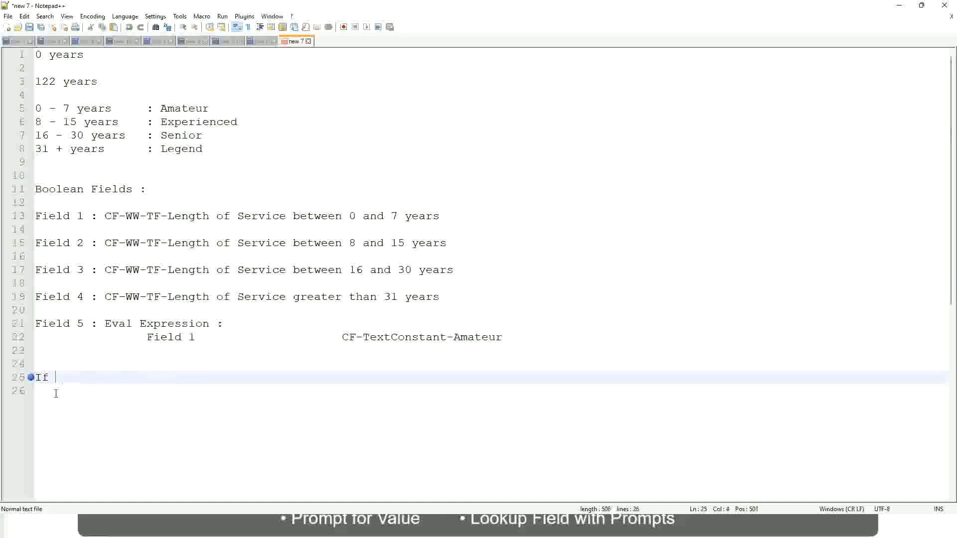
pyautogui.write('Job Prof')
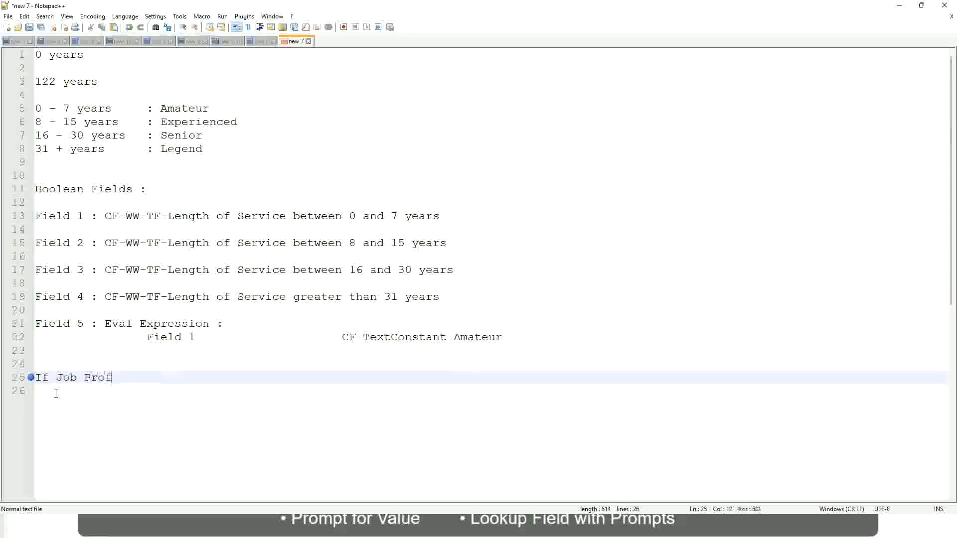
pyautogui.write('ile is : Manager')
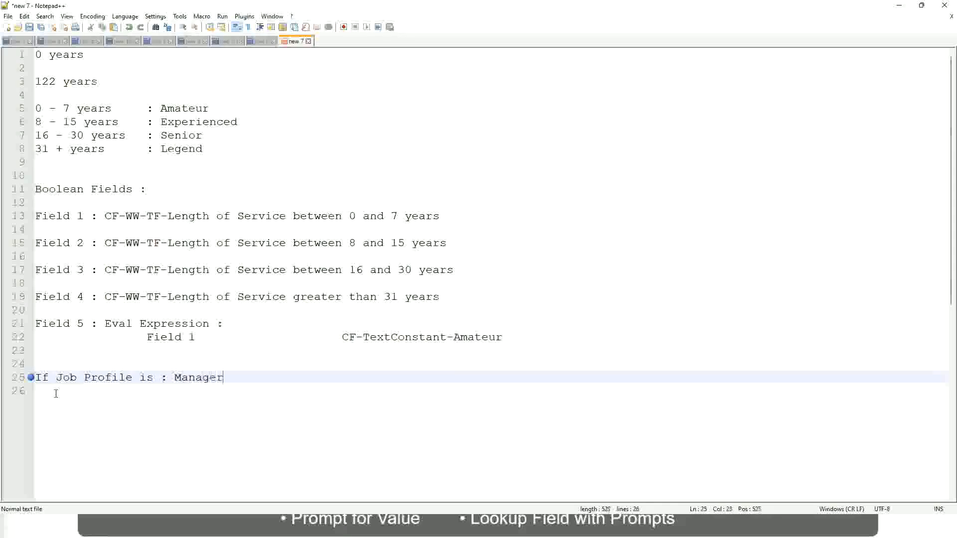
pyautogui.press('BackSpace')
pyautogui.press('BackSpace')
pyautogui.press('BackSpace')
pyautogui.press('BackSpace')
pyautogui.press('BackSpace')
pyautogui.press('BackSpace')
pyautogui.press('BackSpace')
pyautogui.press('BackSpace')
pyautogui.press('BackSpace')
pyautogui.press('BackSpace')
pyautogui.press('BackSpace')
pyautogui.press('BackSpace')
pyautogui.press('BackSpace')
pyautogui.press('BackSpace')
pyautogui.press('BackSpace')
pyautogui.press('BackSpace')
pyautogui.press('BackSpace')
pyautogui.press('BackSpace')
pyautogui.press('BackSpace')
pyautogui.press('BackSpace')
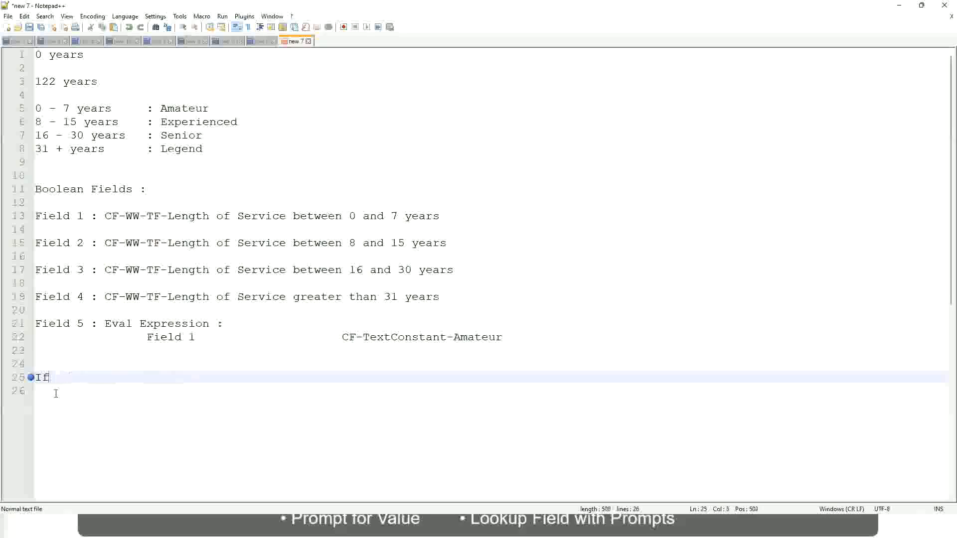
# Step: Write the condition "Management Level is Manager or Above" after "If" on line 25
pyautogui.write('Management ')
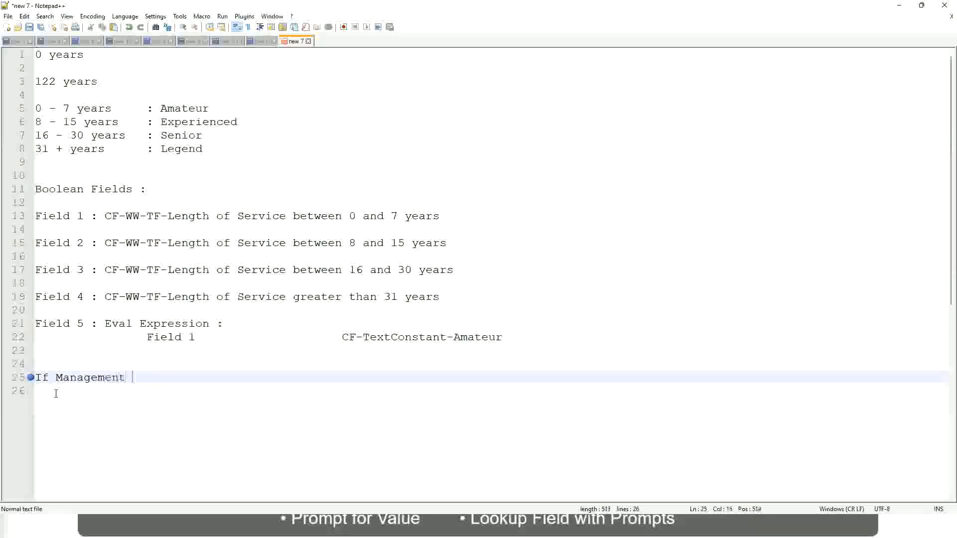
pyautogui.write('Level is Manager or A')
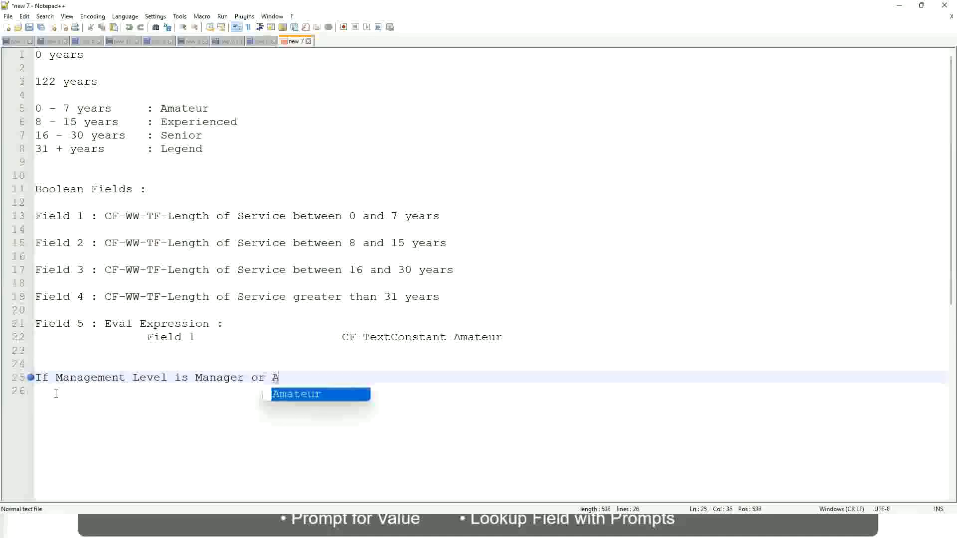
pyautogui.write('bove')
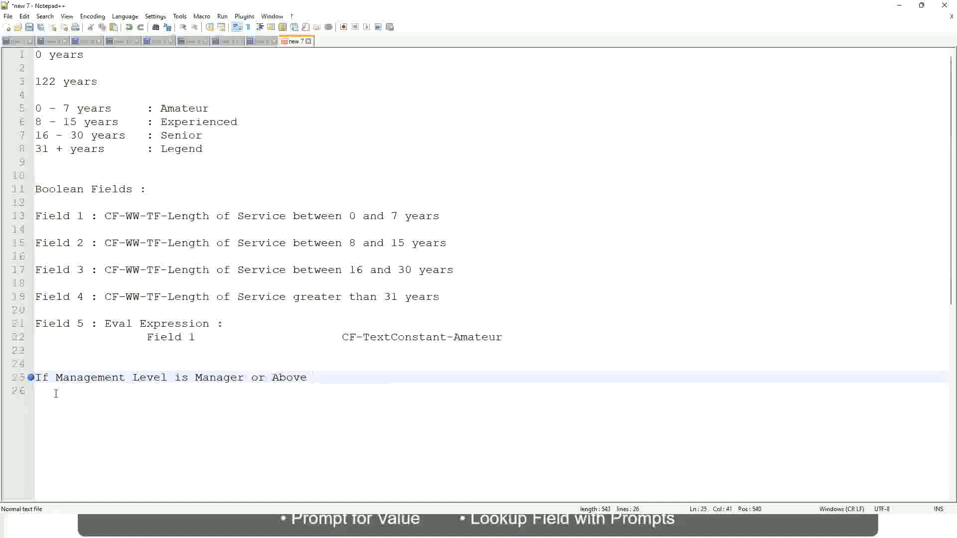
# Step: Add the aligned result "Proposed Allowance Plan : Car Allowance" after the Manager or Above condition on line 25
pyautogui.press('Tab')
pyautogui.press('Tab')
pyautogui.press('Tab')
pyautogui.press('Tab')
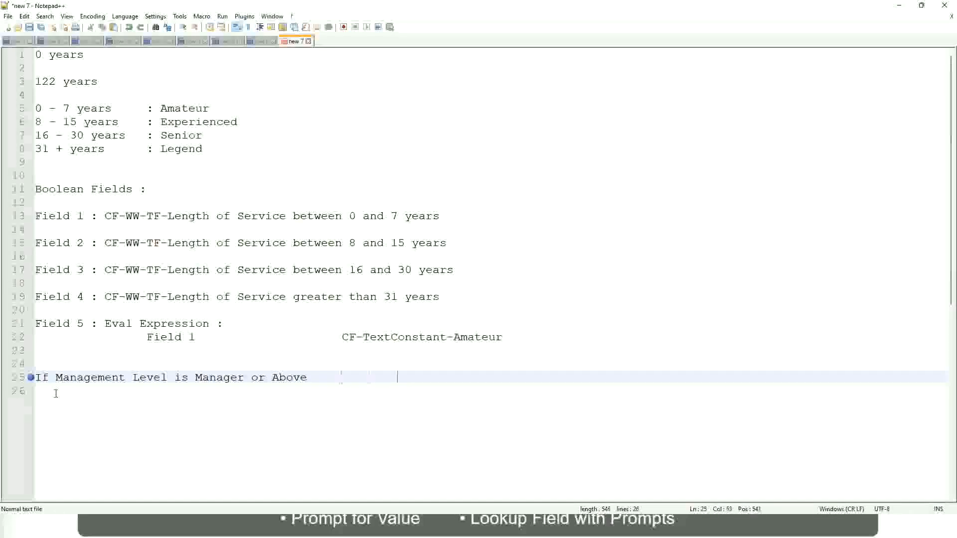
pyautogui.press('Tab')
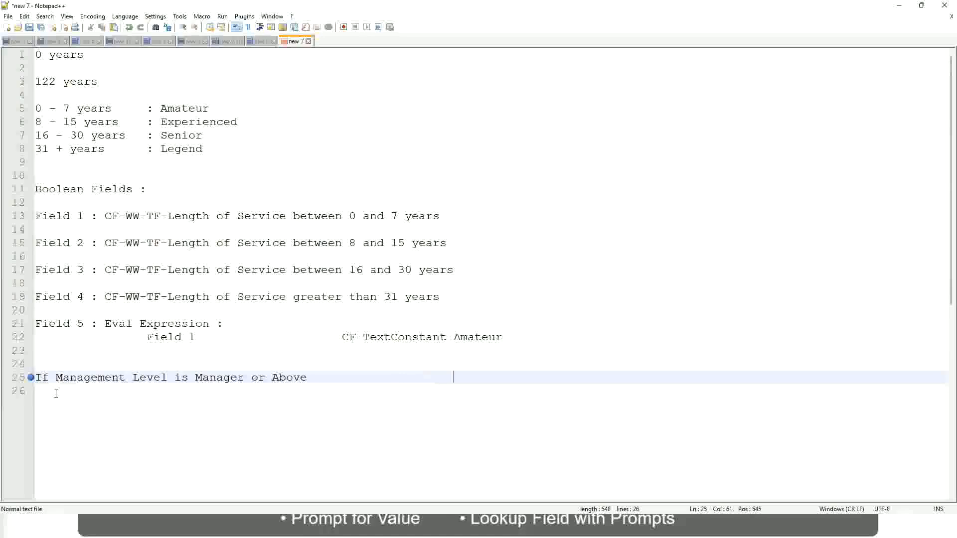
pyautogui.write('Proposed')
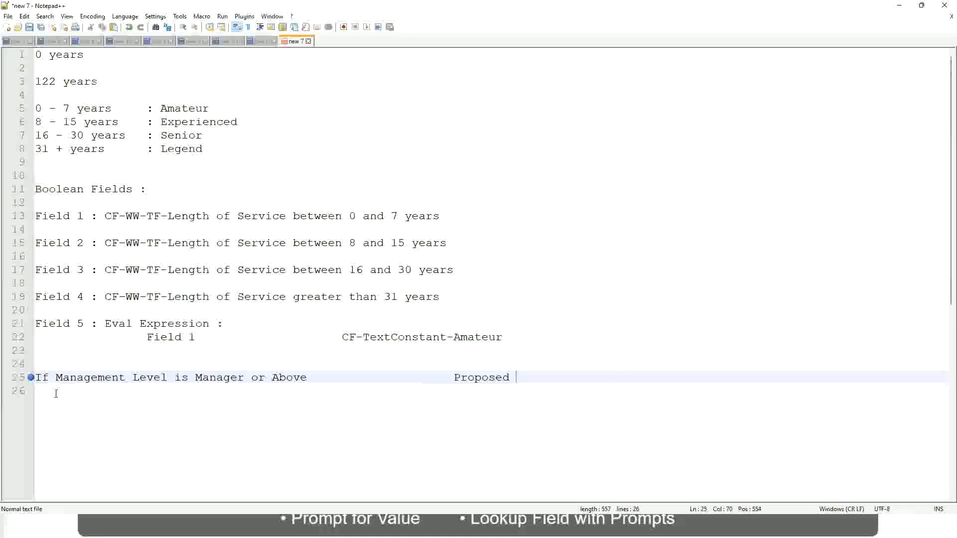
pyautogui.write('Allowance ')
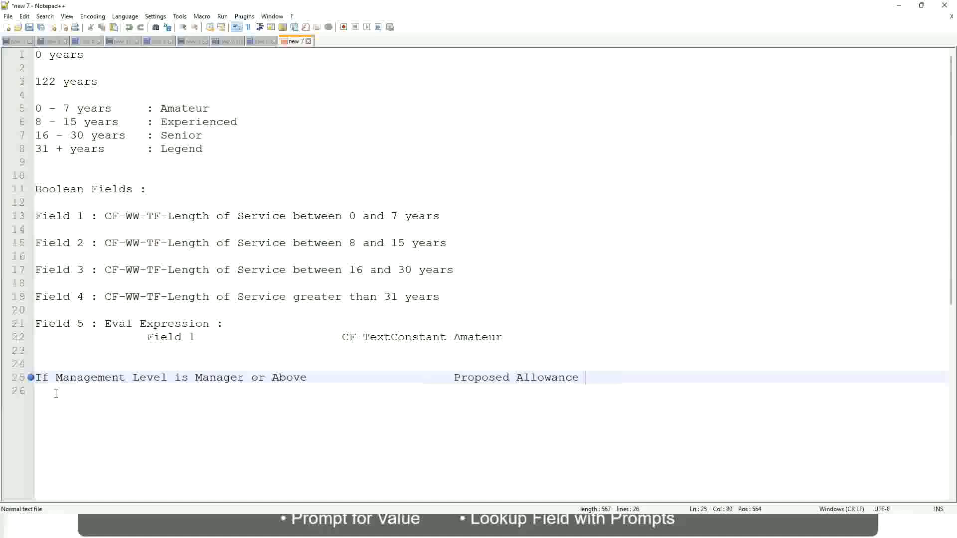
pyautogui.write('Plan')
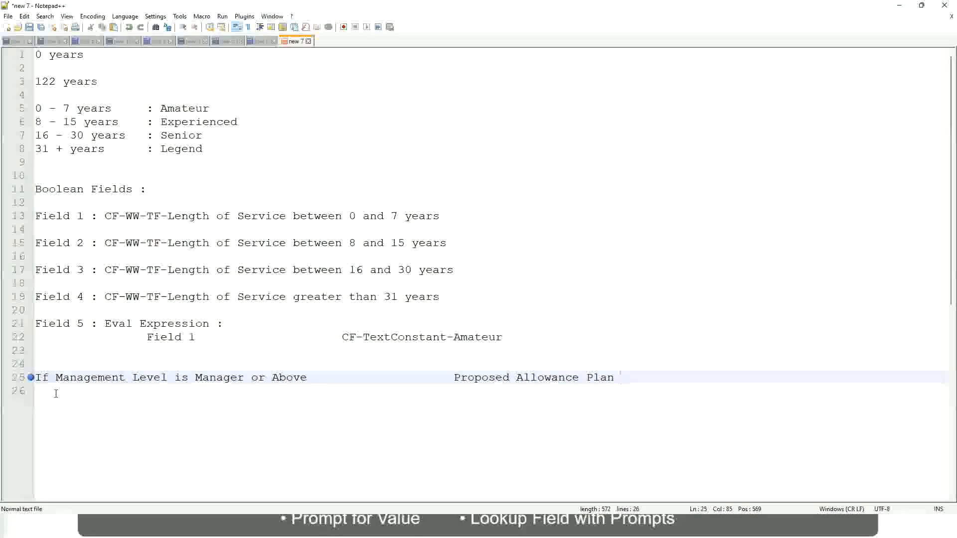
pyautogui.write(': ')
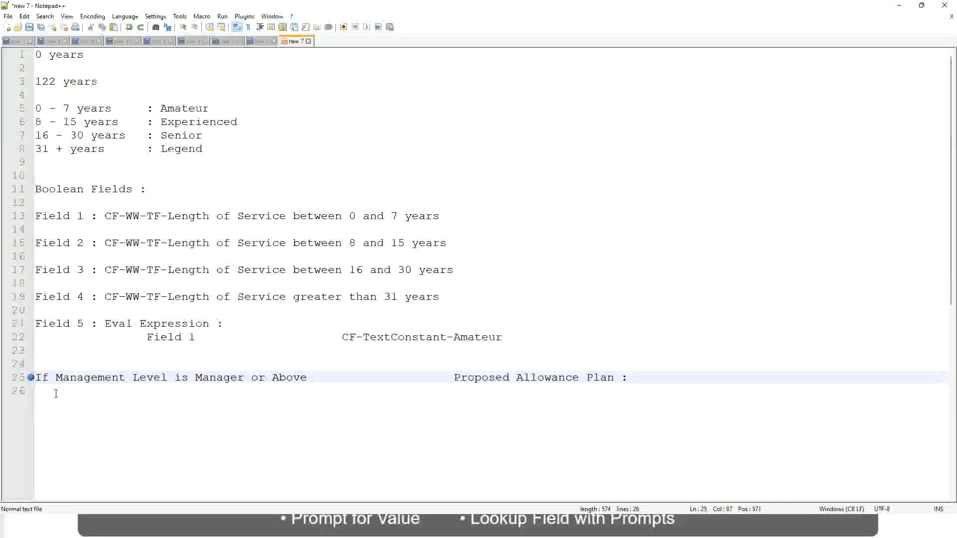
pyautogui.write('Car Allowanc')
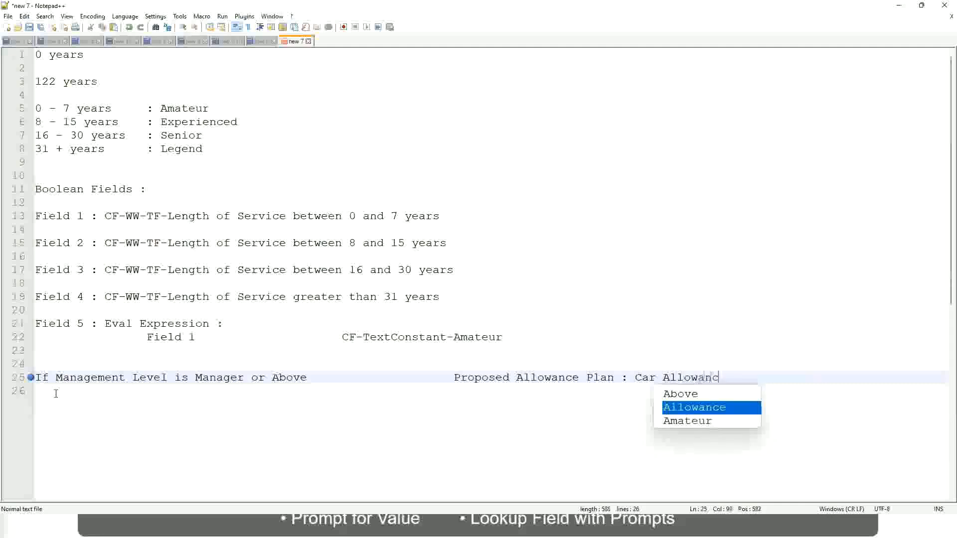
pyautogui.press('Return')
pyautogui.press('Return')
# Step: Start a second condition on line 26 with the text "If Management Level is"
pyautogui.write('I')
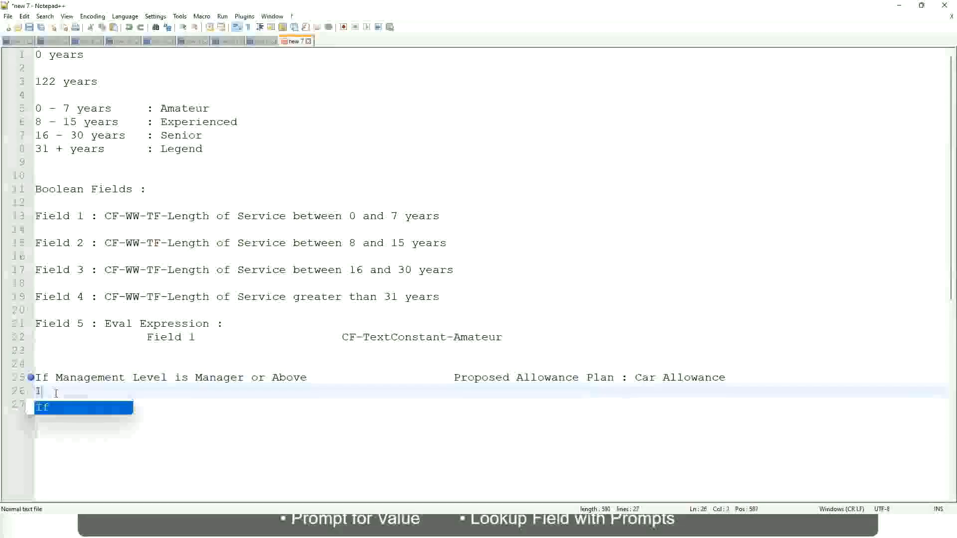
pyautogui.write('f Management L')
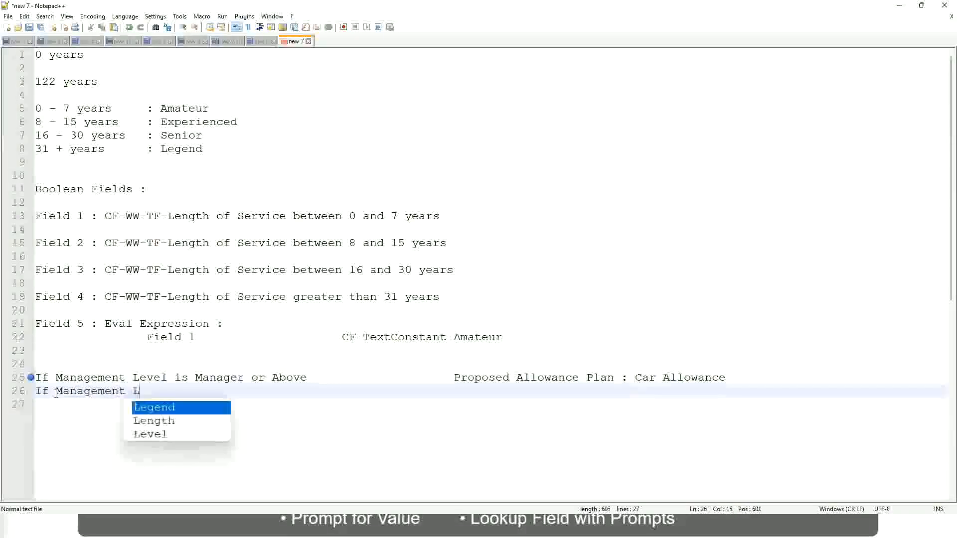
pyautogui.write('evel is')
# Step: Remove "or Above" from the condition on line 25 so that it covers only Manager
pyautogui.press('Up')
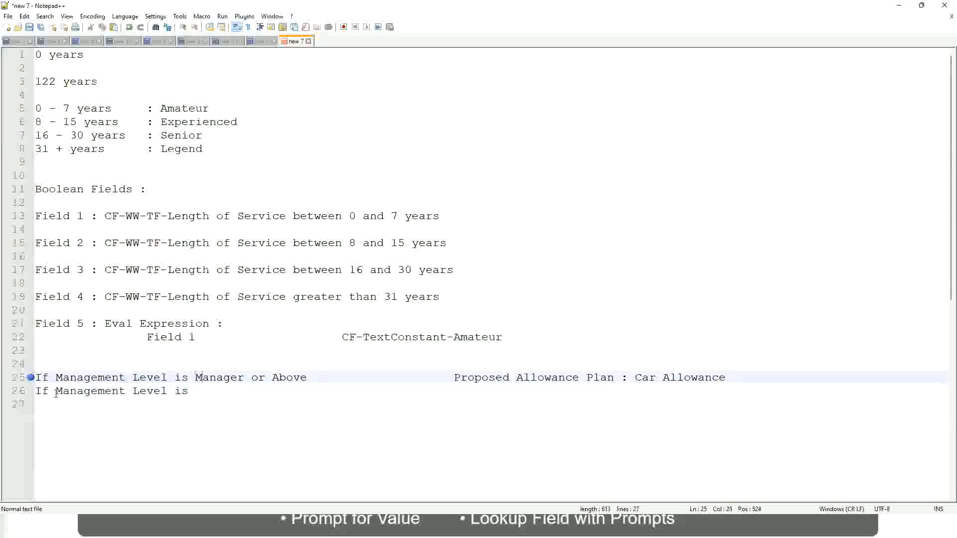
pyautogui.press('Right')
pyautogui.press('Right')
pyautogui.press('Right')
pyautogui.press('Right')
pyautogui.press('Right')
pyautogui.press('Right')
pyautogui.press('Right')
pyautogui.hotkey('shift', 'Right')
pyautogui.hotkey('shift', 'Right')
pyautogui.hotkey('shift', 'Right')
pyautogui.hotkey('shift', 'Right')
pyautogui.hotkey('shift', 'Right')
pyautogui.hotkey('shift', 'Right')
pyautogui.hotkey('shift', 'Right')
pyautogui.hotkey('shift', 'Right')
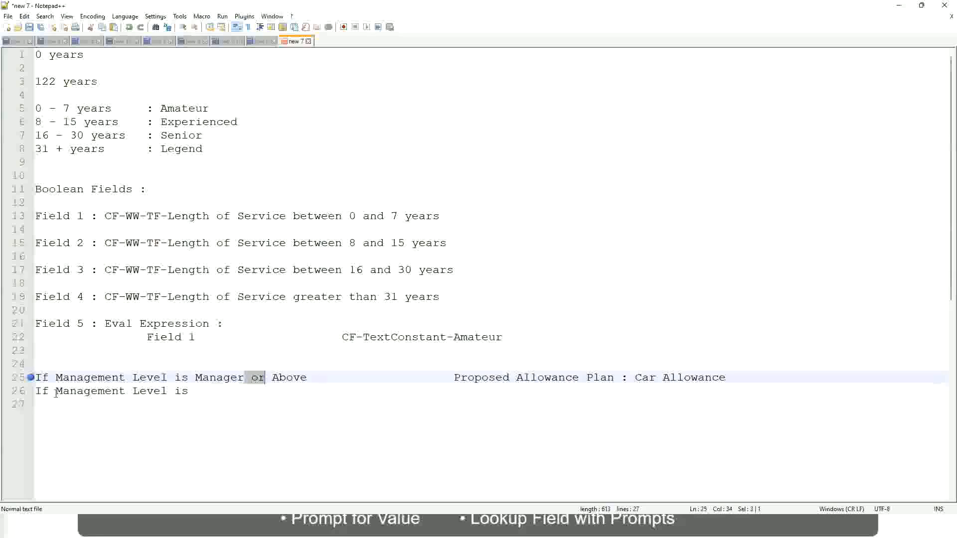
pyautogui.hotkey('shift', 'Right')
pyautogui.press('Delete')
pyautogui.press('Down')
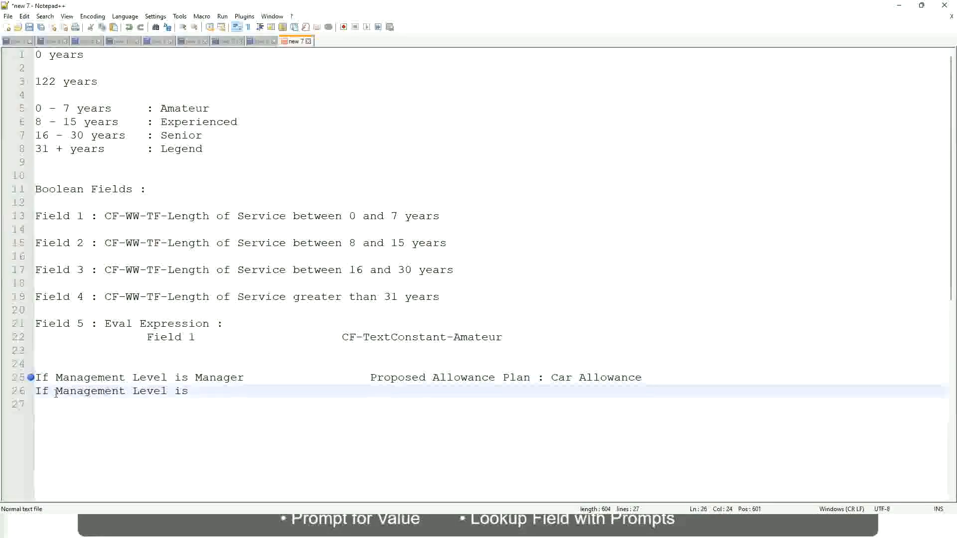
# Step: Complete the condition on line 26 with "Director" and add the aligned result "Executive Allowance"
pyautogui.write('Director')
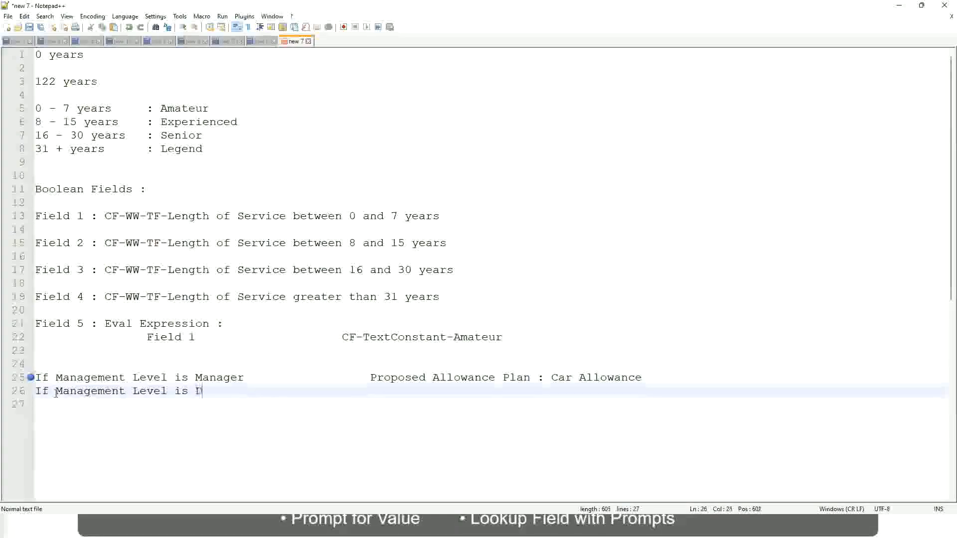
pyautogui.press('Tab')
pyautogui.press('Tab')
pyautogui.press('Tab')
pyautogui.press('Tab')
pyautogui.press('Tab')
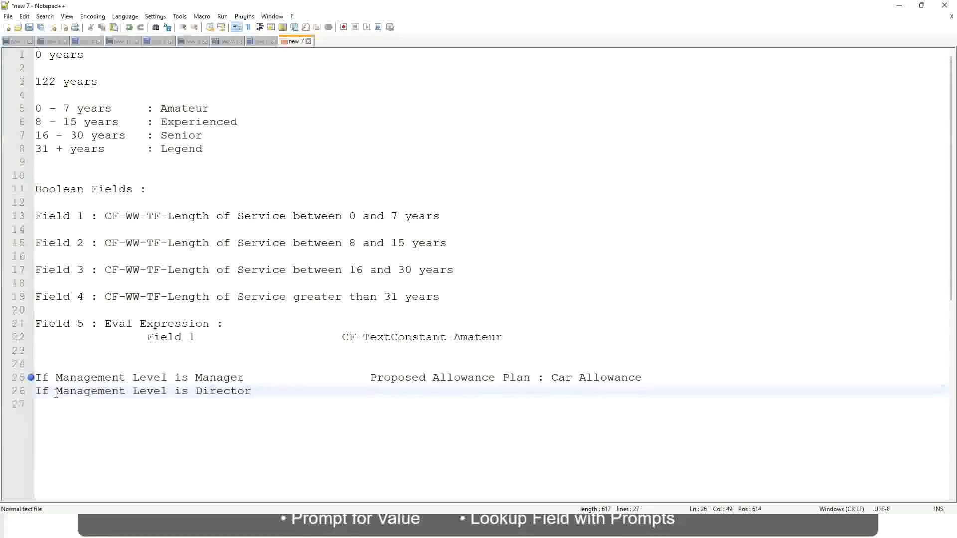
pyautogui.write('Executive Allo')
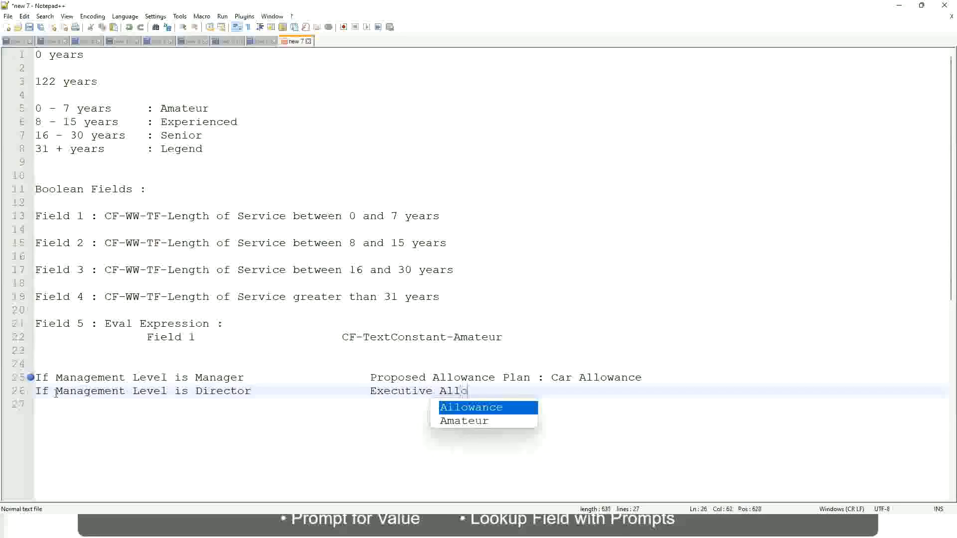
pyautogui.press('Return')
pyautogui.press('Return')
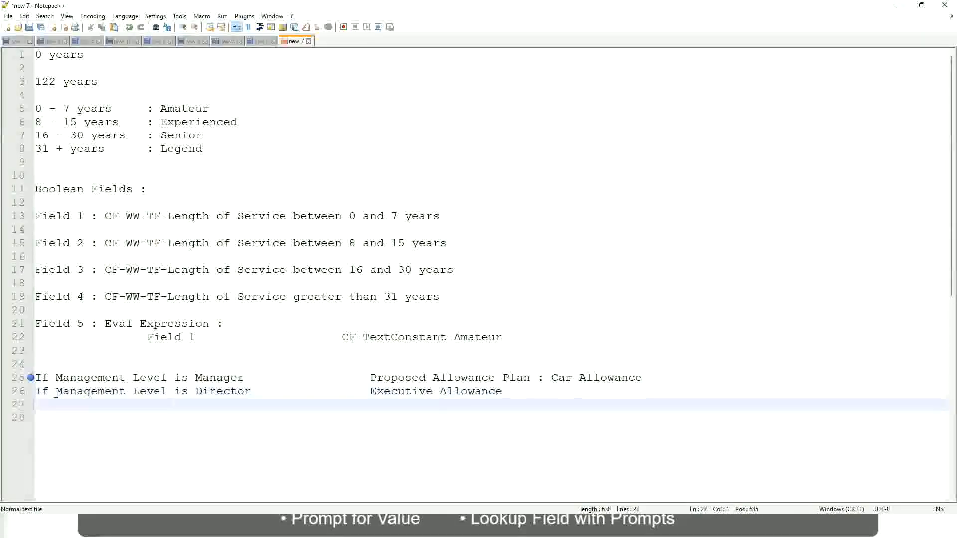
# Step: Write a third condition, "If Management Level is CEO", on line 27
pyautogui.write('If')
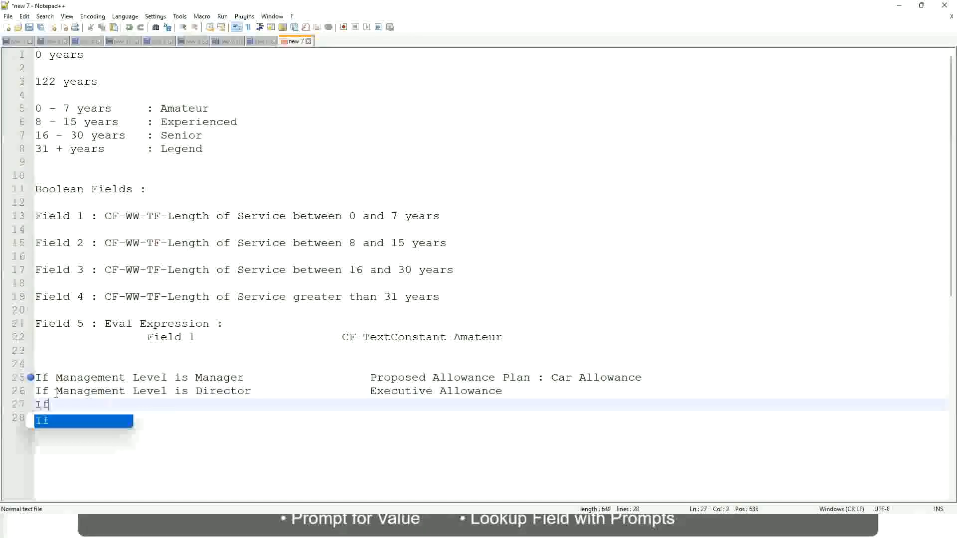
pyautogui.write(' Management is')
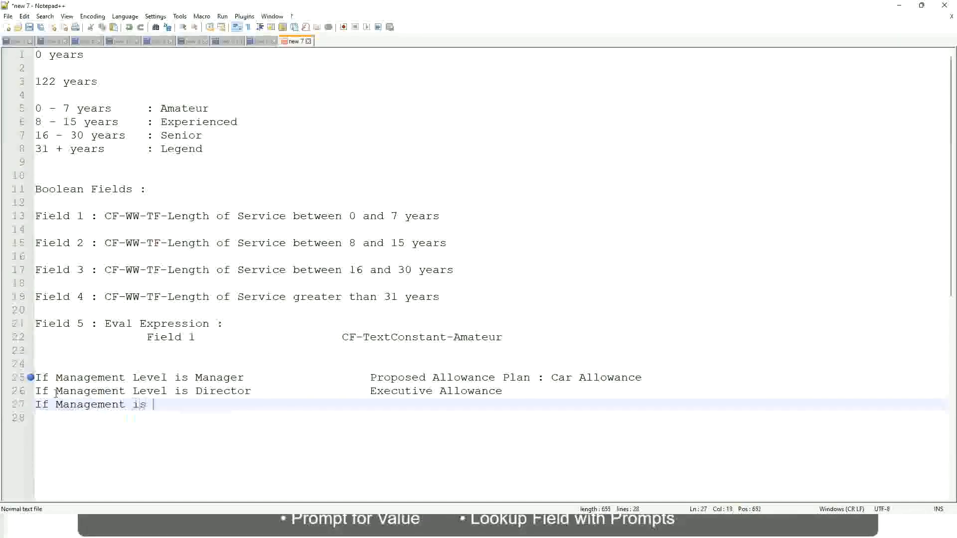
pyautogui.press('BackSpace')
pyautogui.press('BackSpace')
pyautogui.press('BackSpace')
pyautogui.write('le')
pyautogui.press('BackSpace')
pyautogui.press('BackSpace')
pyautogui.write('le')
pyautogui.press('Down')
pyautogui.press('Down')
pyautogui.press('Return')
pyautogui.write('is CEO')
# Step: Add the result "CEO Allowance" to line 27, aligned with the results above it
pyautogui.press('Tab')
pyautogui.press('Tab')
pyautogui.press('Tab')
pyautogui.press('Tab')
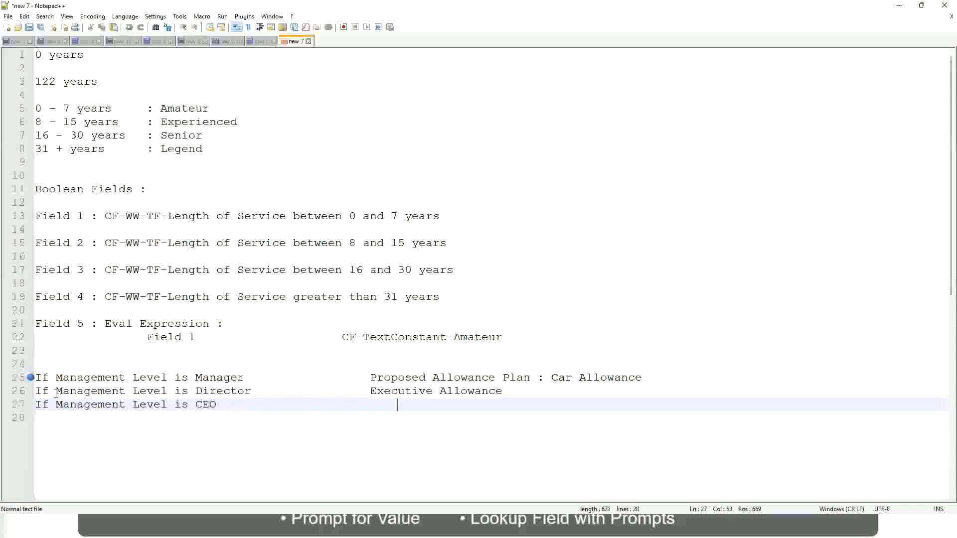
pyautogui.write('CEO Allowance')
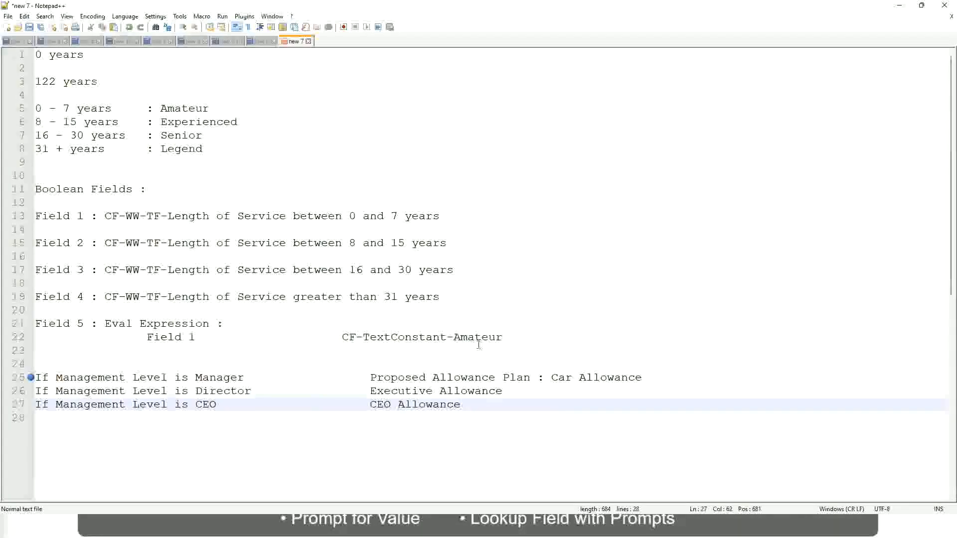
pyautogui.click(551, 378)
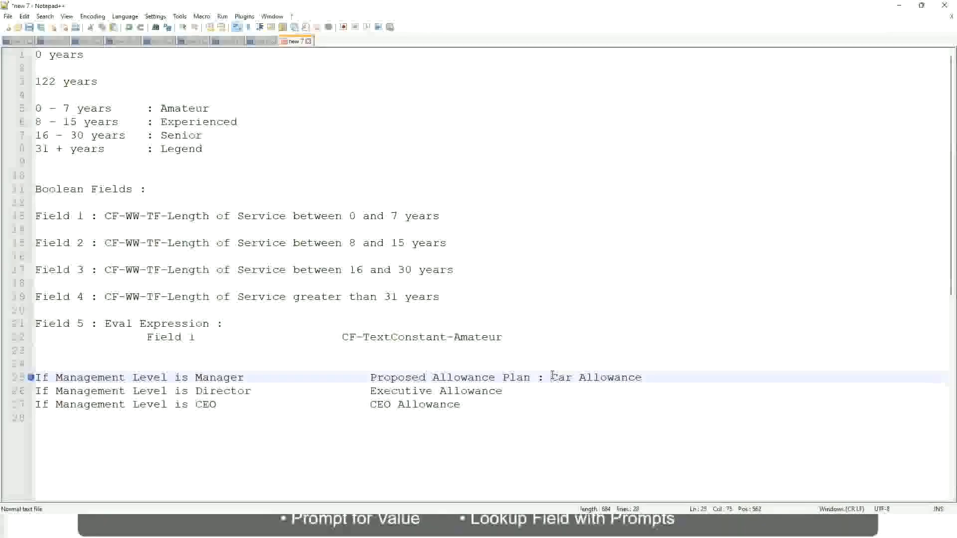
pyautogui.moveTo(551, 378); pyautogui.dragTo(644, 378)
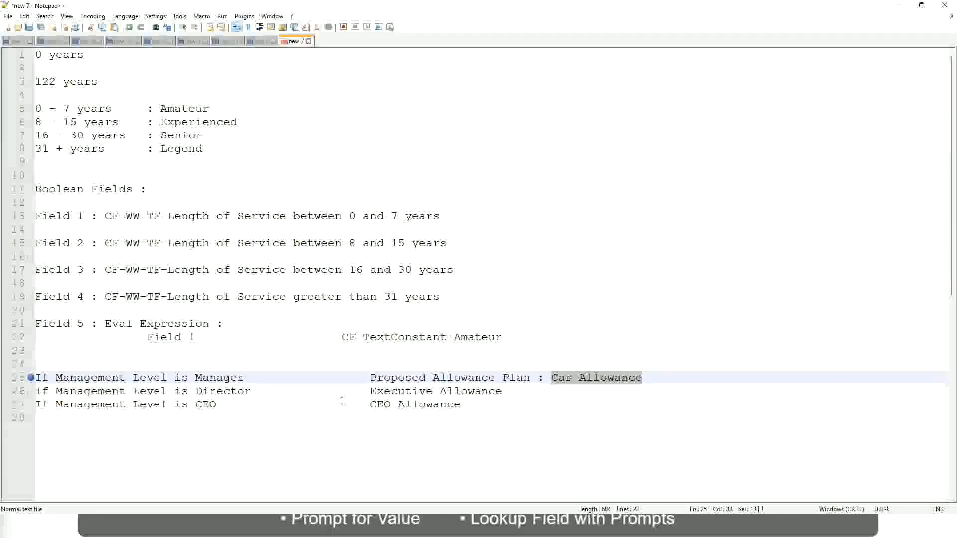
pyautogui.click(446, 377)
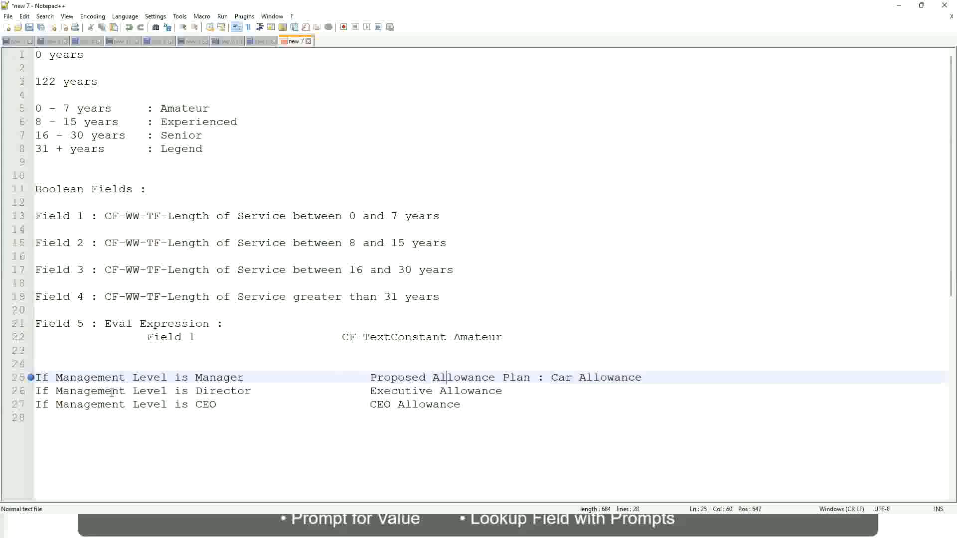
pyautogui.click(195, 377)
# Step: Replace the entire allowance plan result on line 25 with "First Line Manager"
pyautogui.moveTo(371, 377); pyautogui.dragTo(656, 374)
pyautogui.write('Managers')
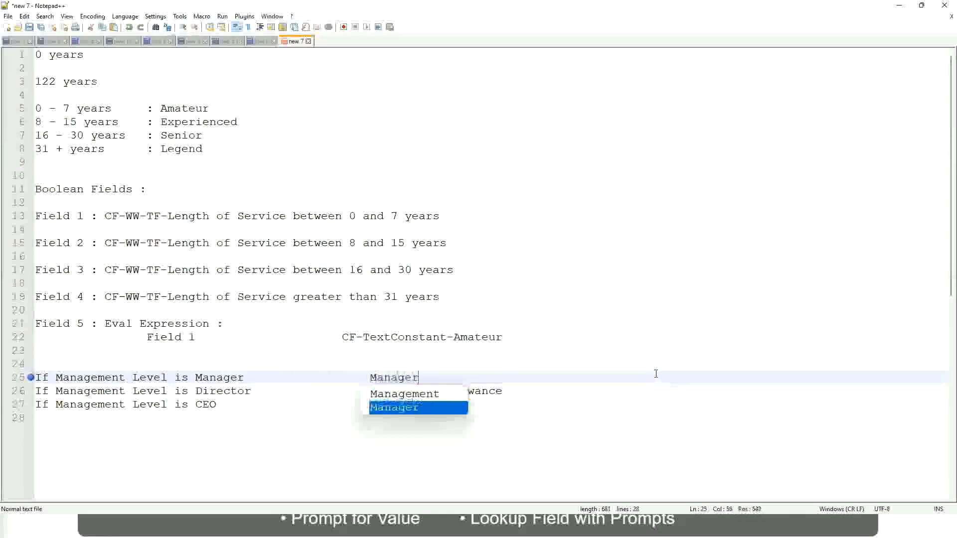
pyautogui.press('BackSpace')
pyautogui.press('BackSpace')
pyautogui.press('BackSpace')
pyautogui.press('BackSpace')
pyautogui.press('BackSpace')
pyautogui.press('BackSpace')
pyautogui.press('BackSpace')
pyautogui.press('BackSpace')
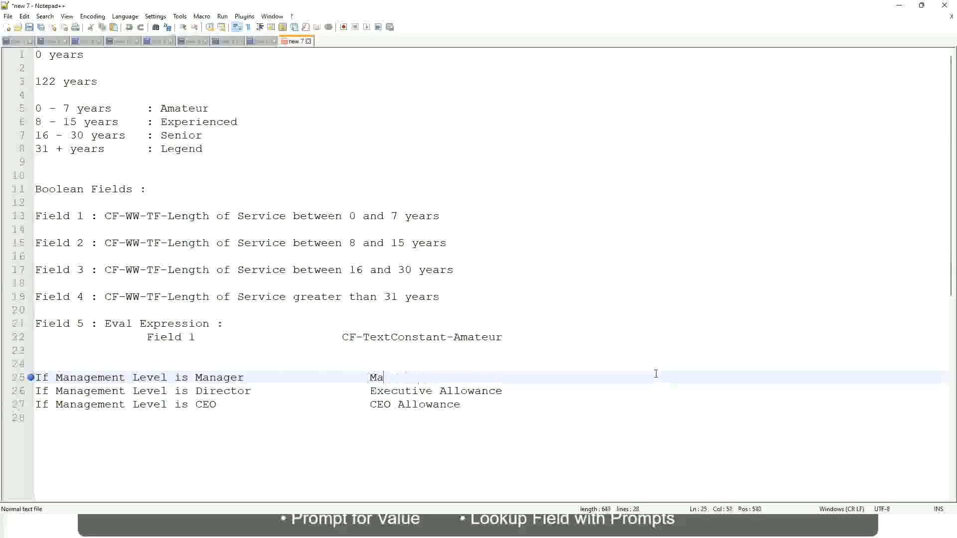
pyautogui.write('First Li')
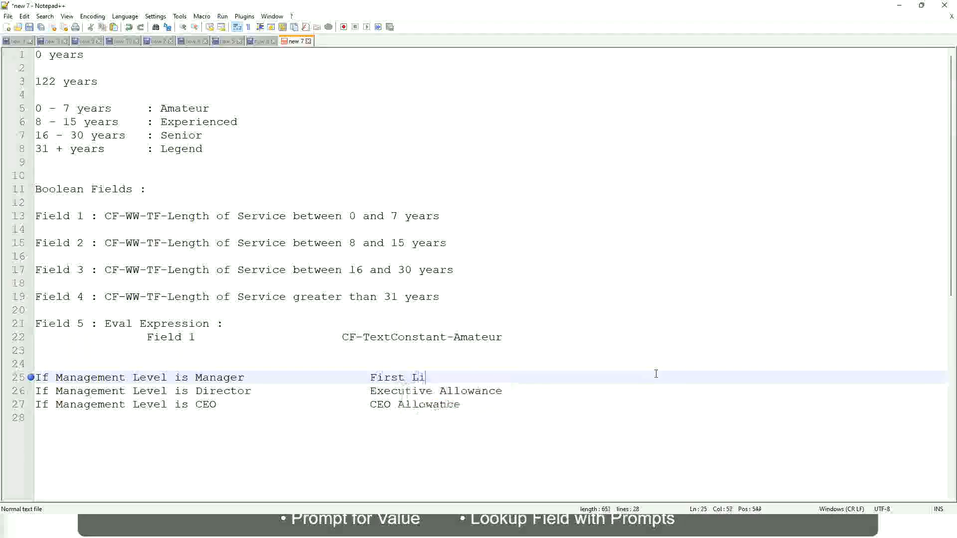
pyautogui.write('ne Manager')
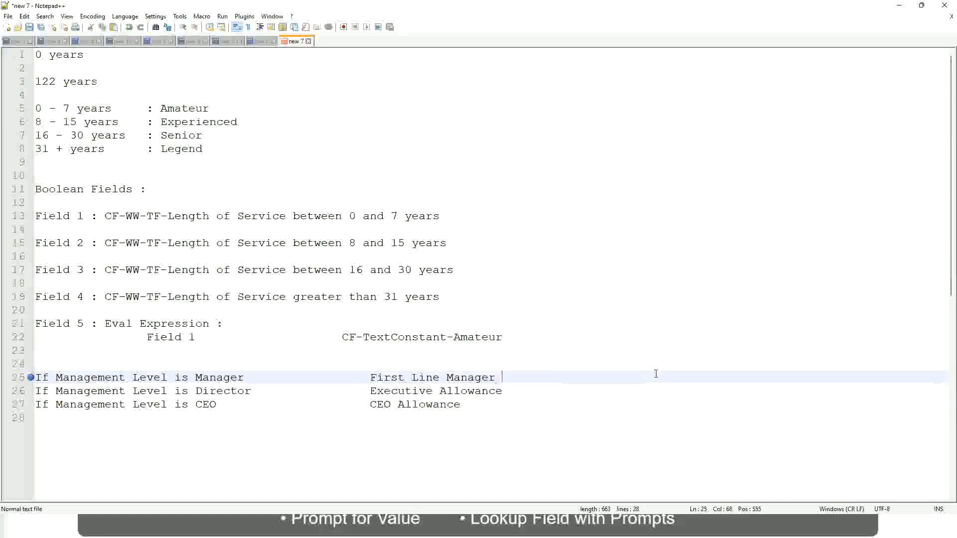
# Step: Insert "Name of the" before "First Line Manager" in the result on line 25
pyautogui.press('Left')
pyautogui.press('Left')
pyautogui.press('Left')
pyautogui.press('Left')
pyautogui.press('Left')
pyautogui.press('Left')
pyautogui.press('Left')
pyautogui.press('Left')
pyautogui.press('Left')
pyautogui.press('Left')
pyautogui.press('Left')
pyautogui.press('Left')
pyautogui.press('Left')
pyautogui.press('Left')
pyautogui.press('Left')
pyautogui.press('Left')
pyautogui.press('Left')
pyautogui.press('Left')
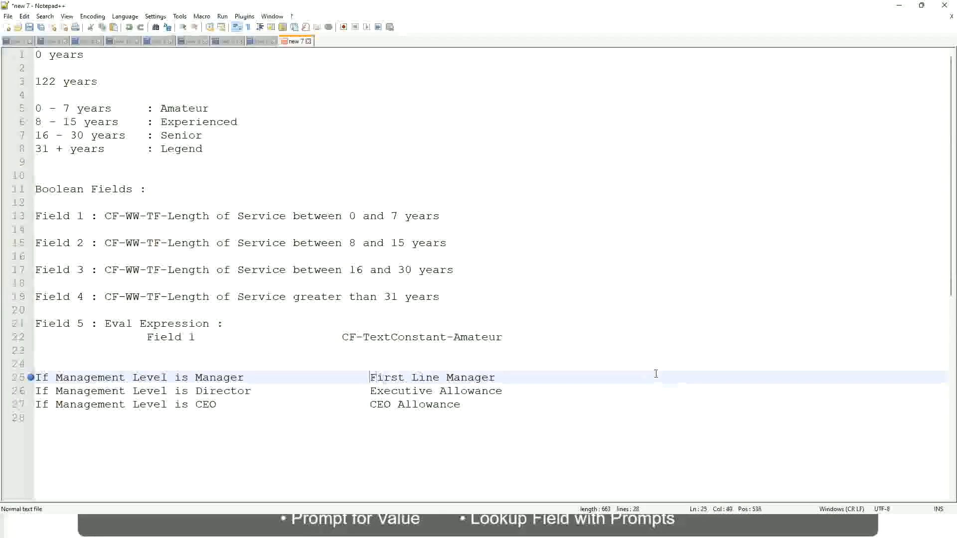
pyautogui.write('Name of the')
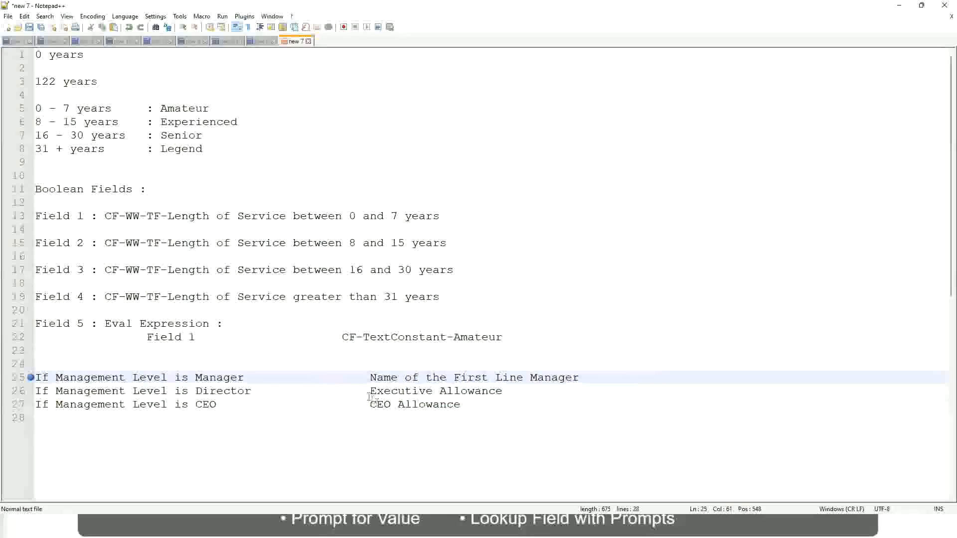
# Step: Replace the Director rule's result "Executive Allowance" on line 26 with the opening words "Name of"
pyautogui.moveTo(373, 391); pyautogui.dragTo(503, 389)
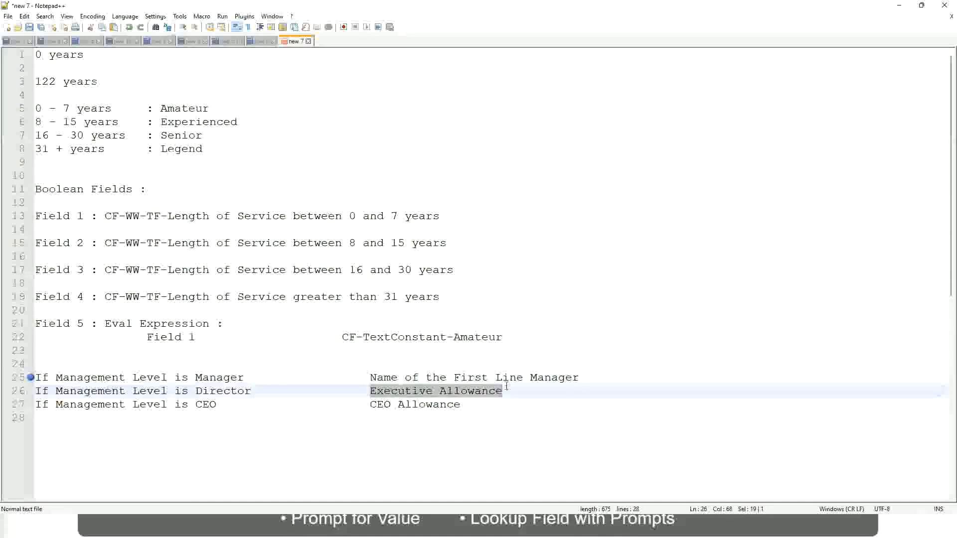
pyautogui.write('Name of')
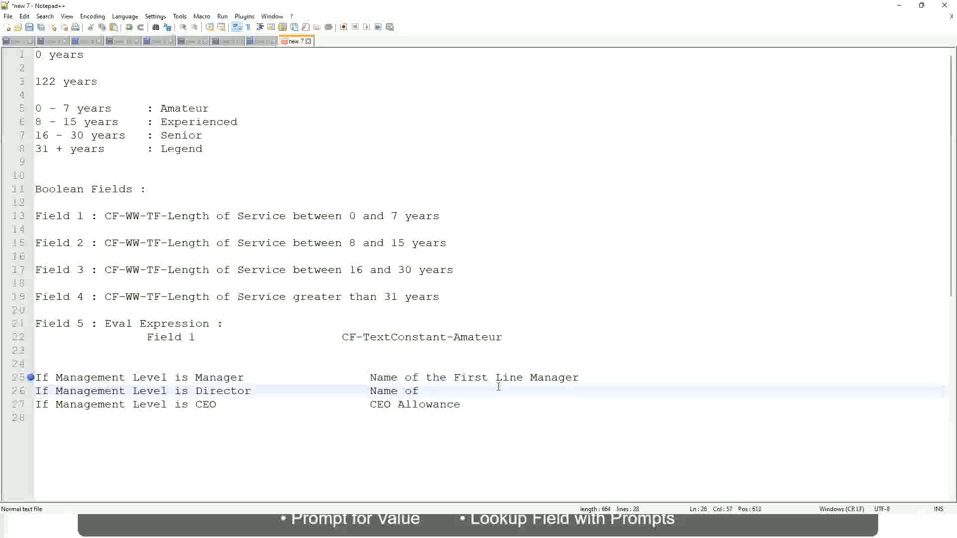
pyautogui.write(' Firs')
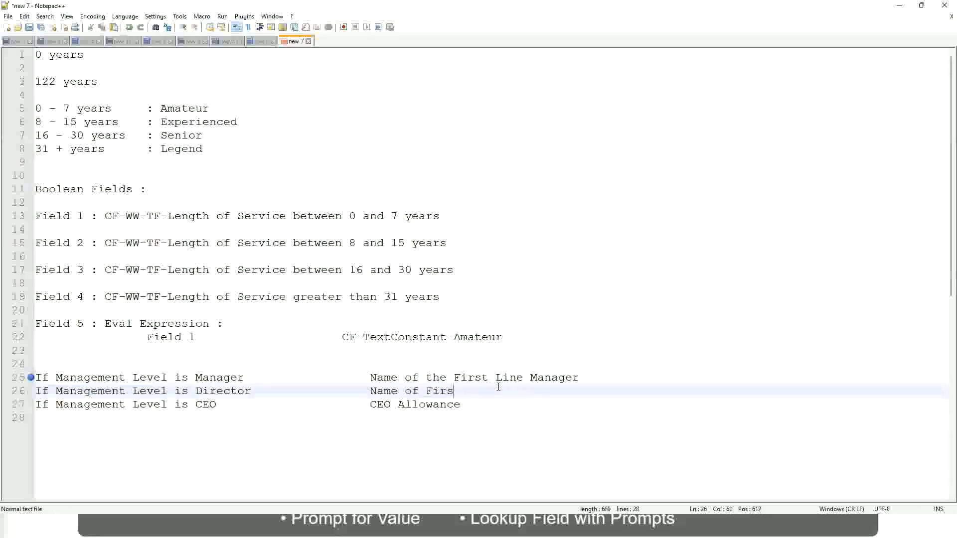
pyautogui.press('BackSpace')
pyautogui.press('BackSpace')
pyautogui.press('BackSpace')
pyautogui.press('BackSpace')
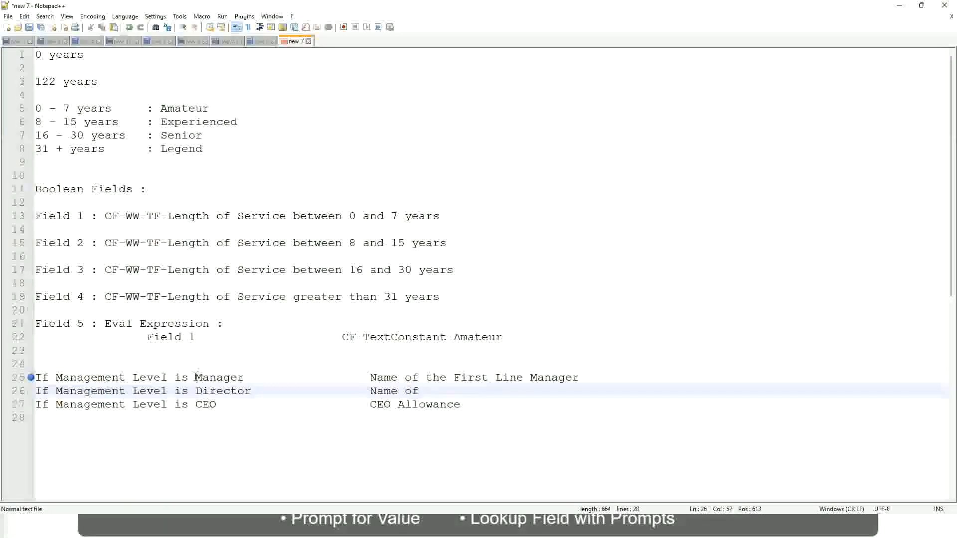
# Step: Change "First" to "Second" in the Manager rule's result on line 25
pyautogui.doubleClick(468, 377)
pyautogui.write('Second')
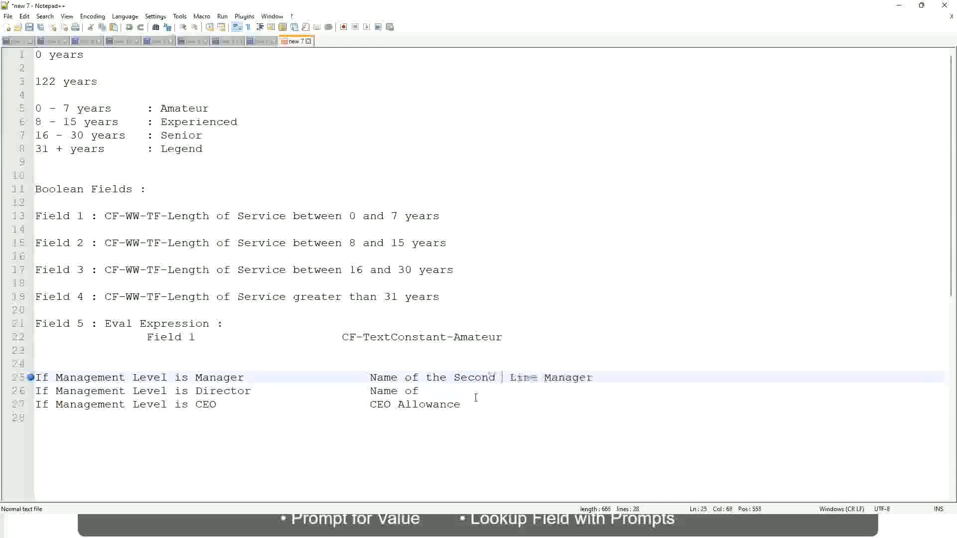
pyautogui.press('BackSpace')
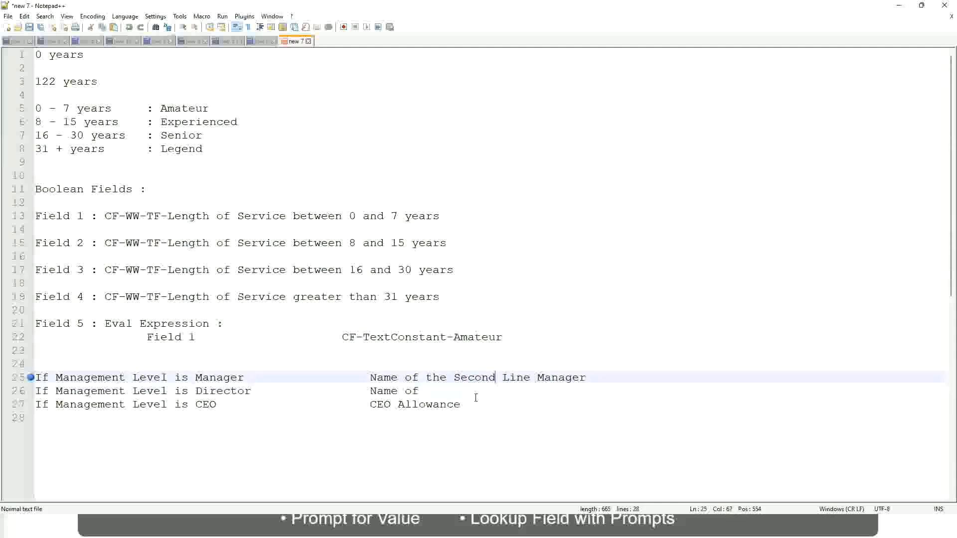
# Step: Complete the Director result on line 26 as "Name of Manager" and replace the CEO result on line 27 with "name of CEO/Himself/Herself"
pyautogui.click(434, 391)
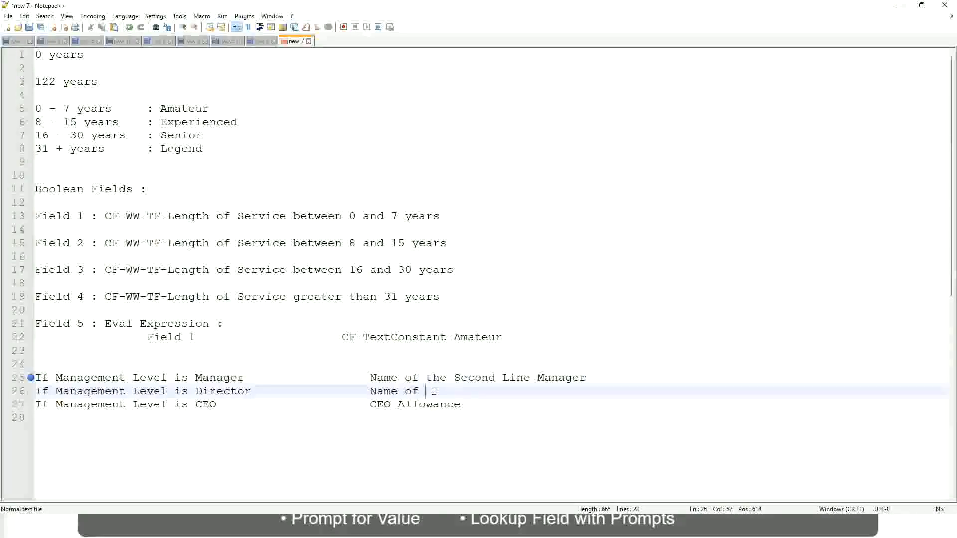
pyautogui.write('Manager')
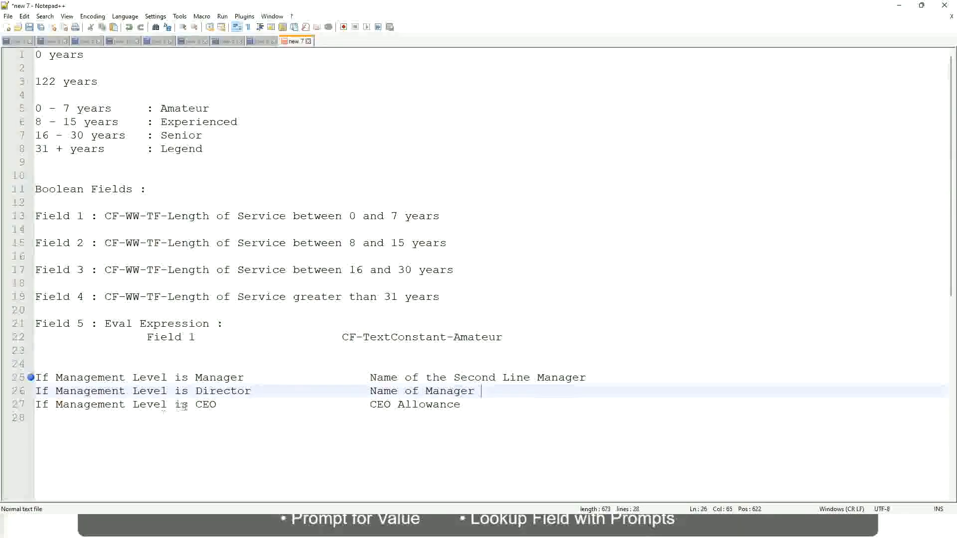
pyautogui.click(355, 404)
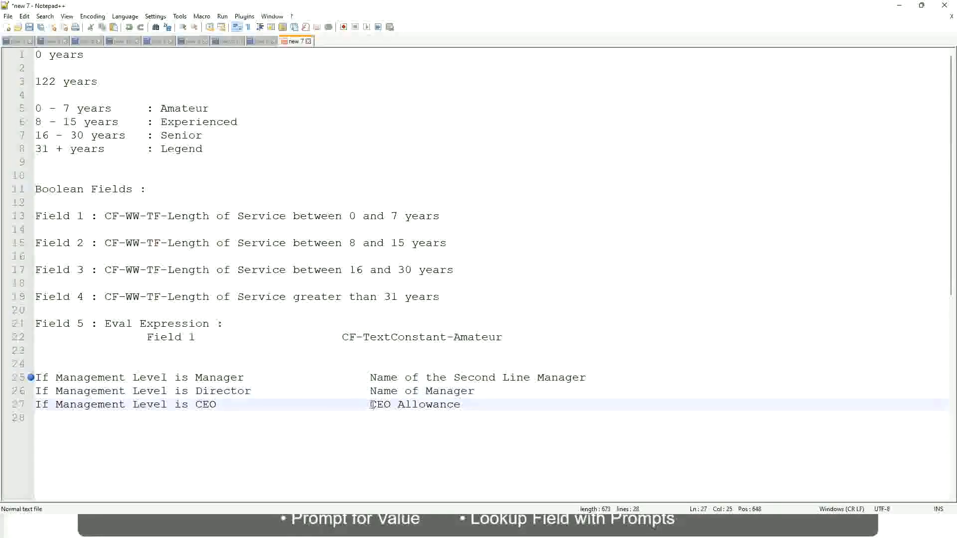
pyautogui.moveTo(371, 404); pyautogui.dragTo(474, 404)
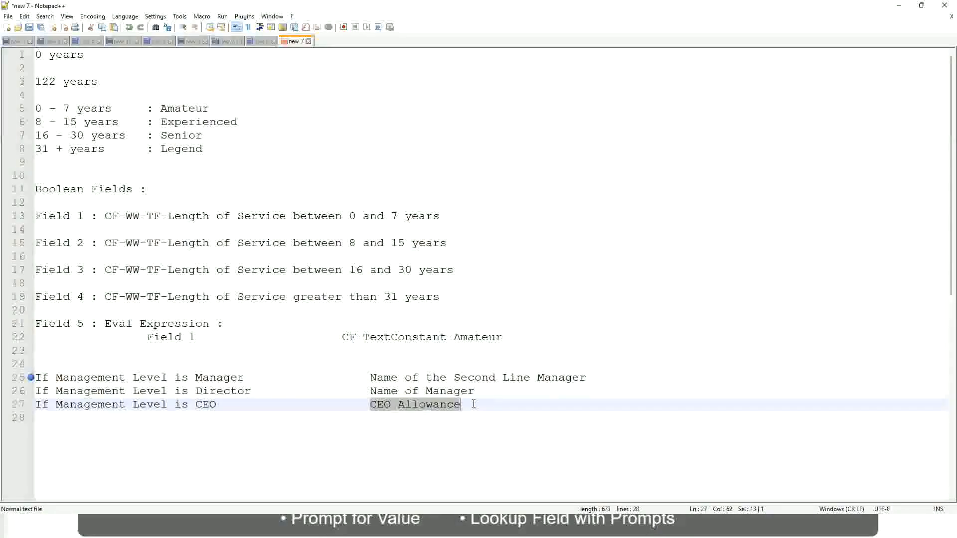
pyautogui.write('name of CEO')
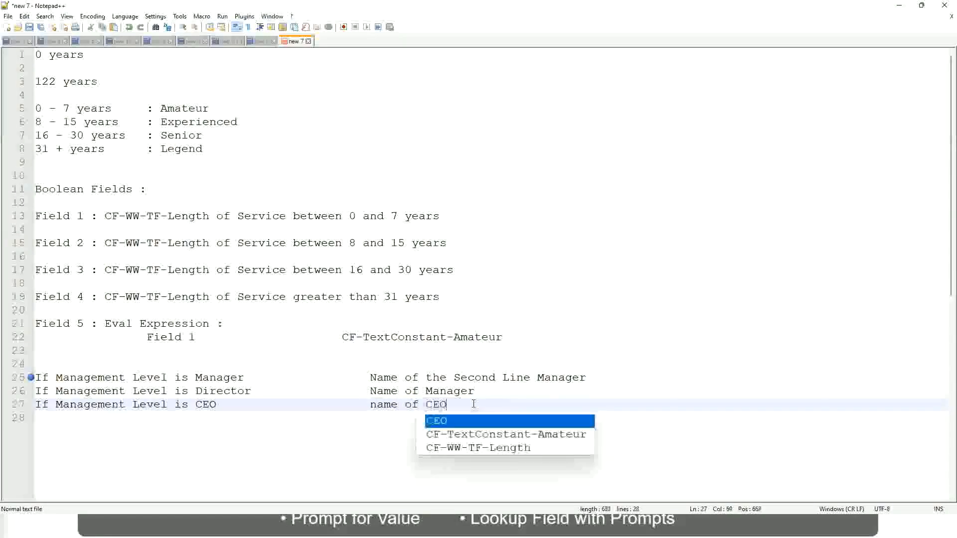
pyautogui.press('BackSpace')
pyautogui.write('/')
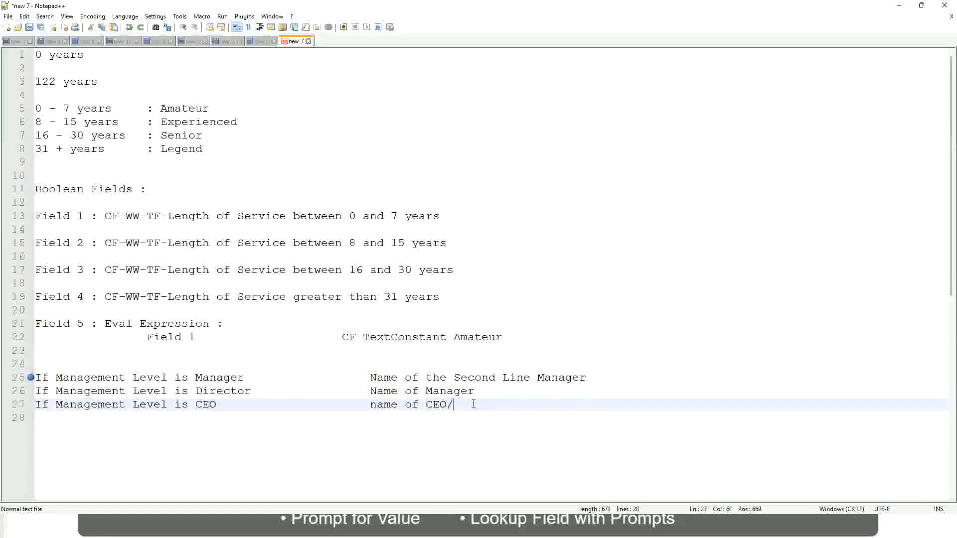
pyautogui.write('Himself/Herself')
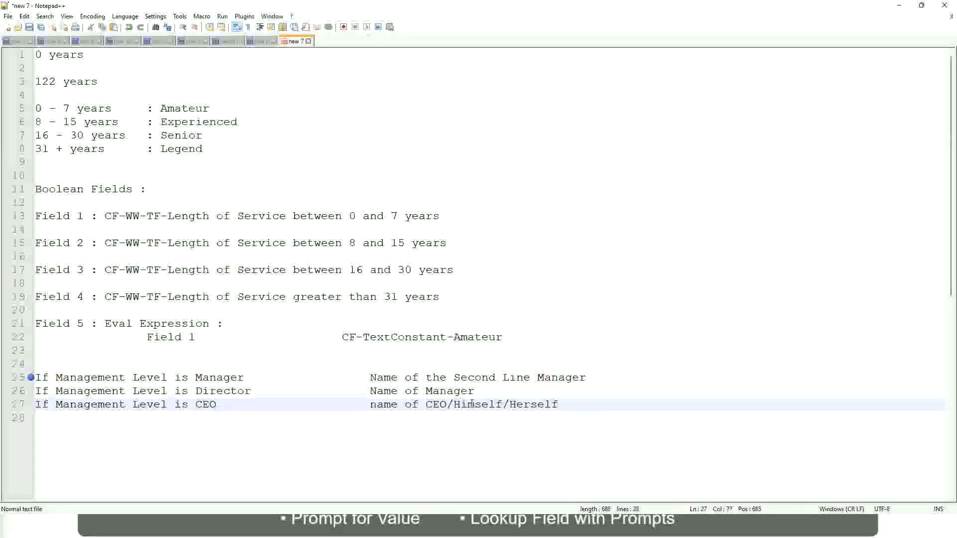
# Step: Review each management level condition on lines 25 to 27 against the name it returns
pyautogui.click(342, 405)
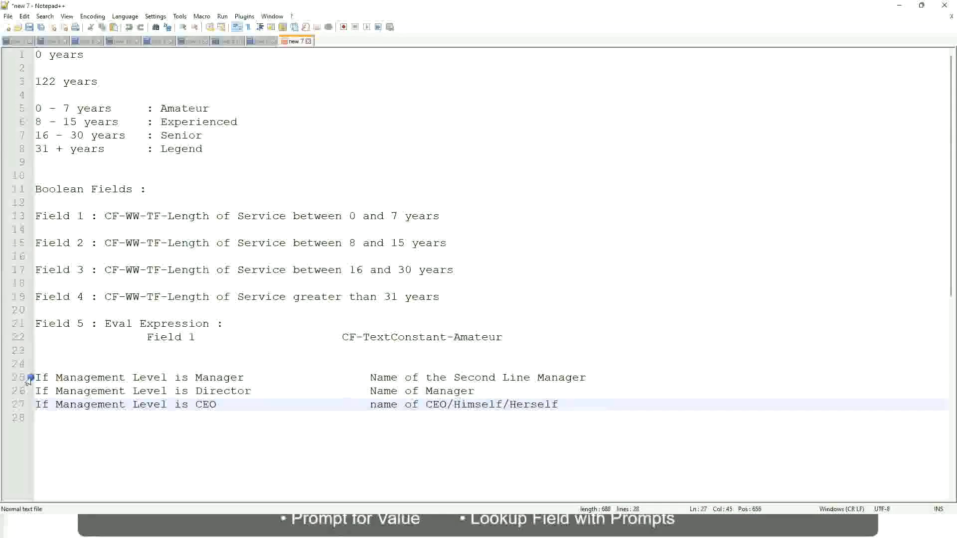
pyautogui.click(104, 378)
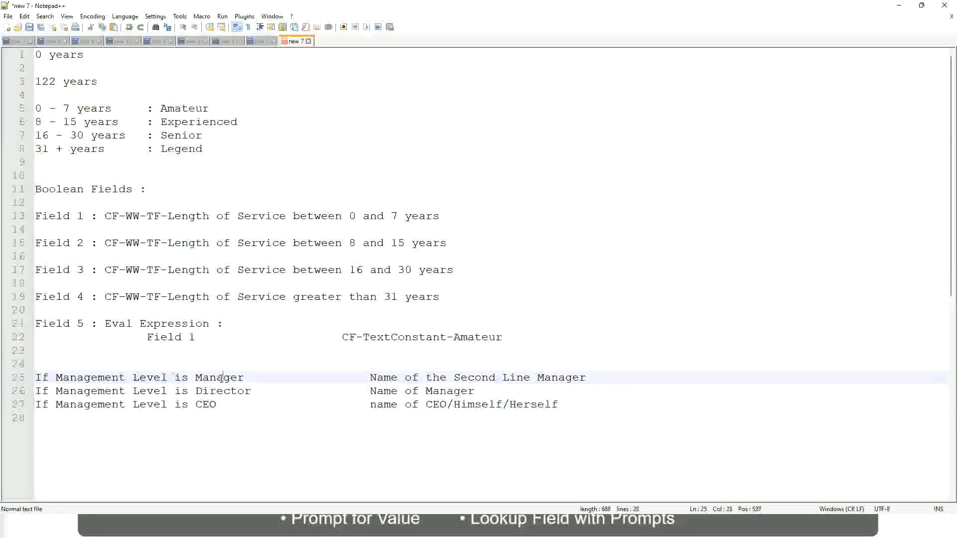
pyautogui.click(328, 384)
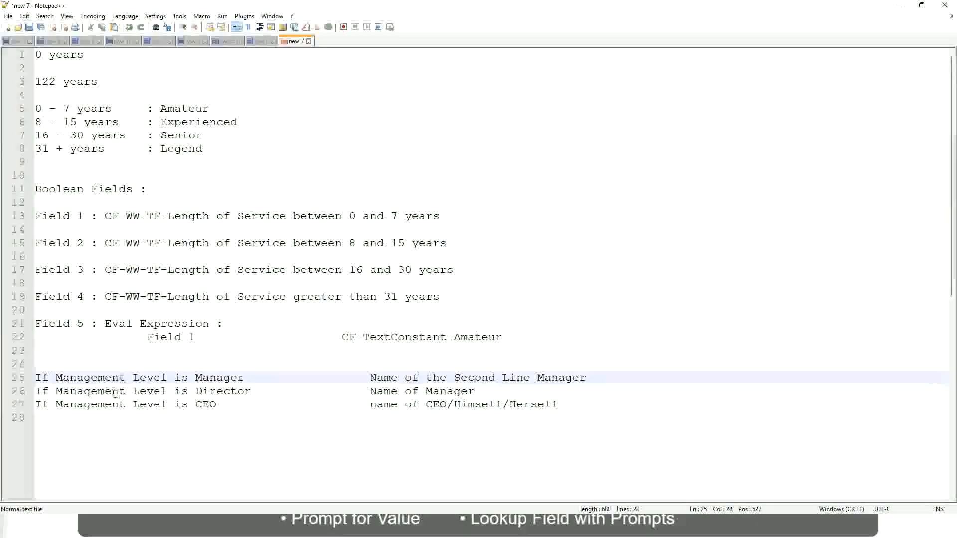
pyautogui.click(196, 391)
pyautogui.click(237, 391)
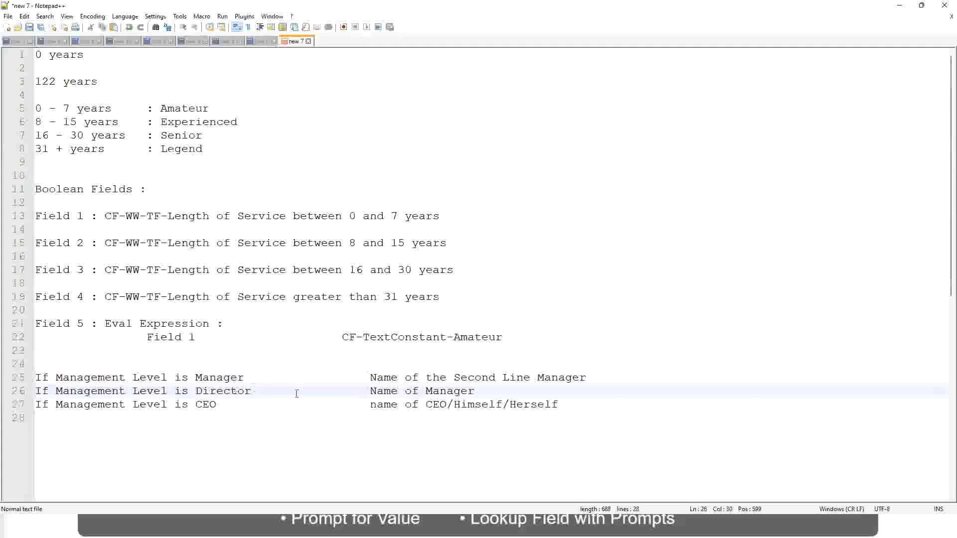
pyautogui.click(475, 392)
pyautogui.click(214, 393)
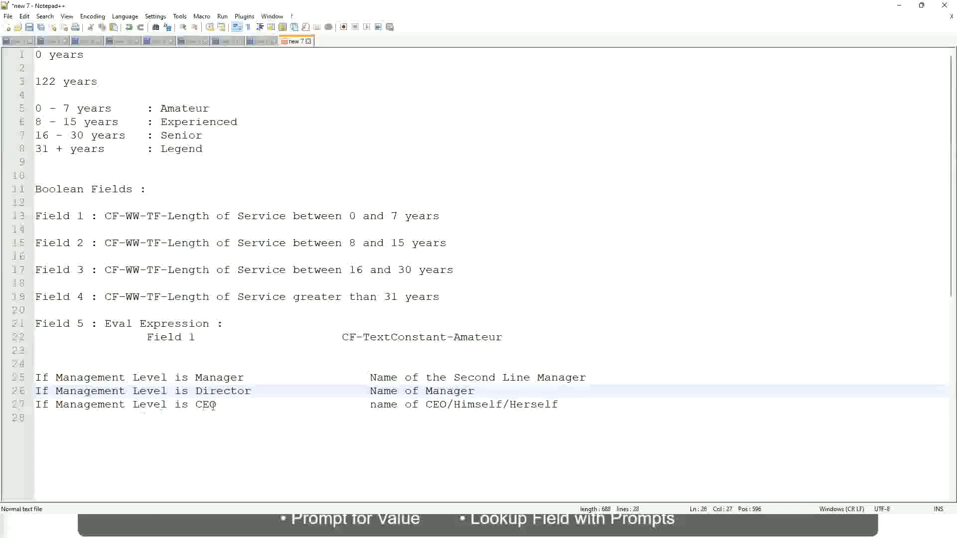
pyautogui.click(208, 404)
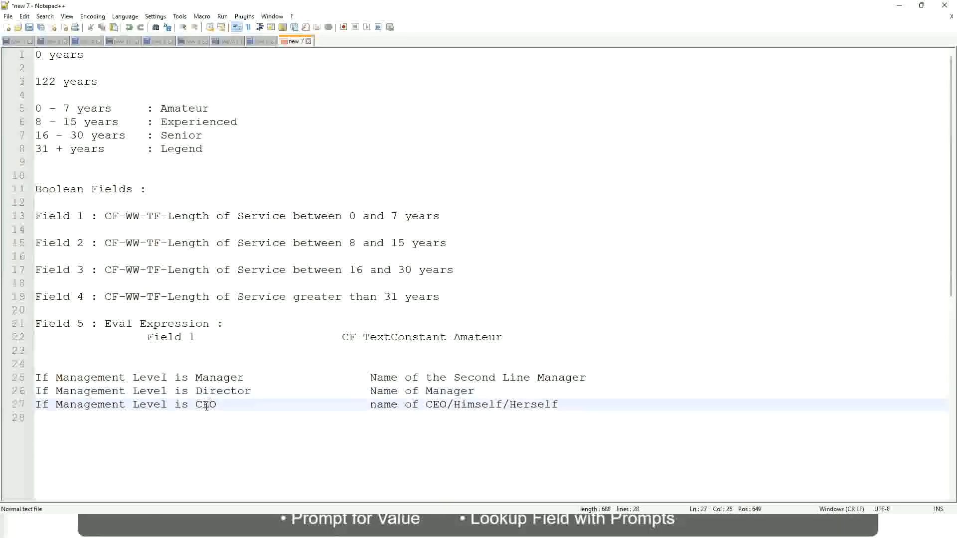
pyautogui.click(447, 405)
pyautogui.click(562, 404)
# Step: Examine the three management level rules as a block, focusing on the Manager rule's second line manager result
pyautogui.moveTo(581, 402); pyautogui.dragTo(35, 378)
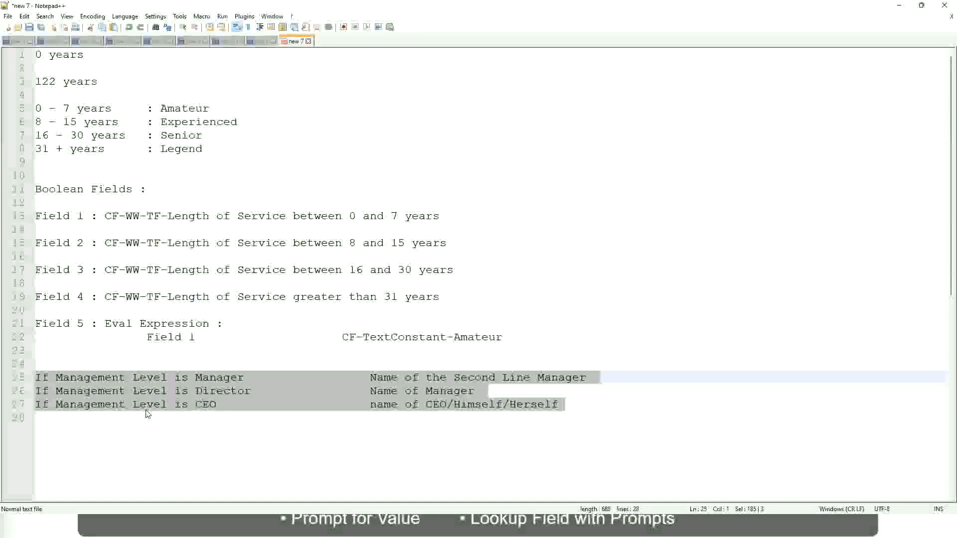
pyautogui.click(404, 377)
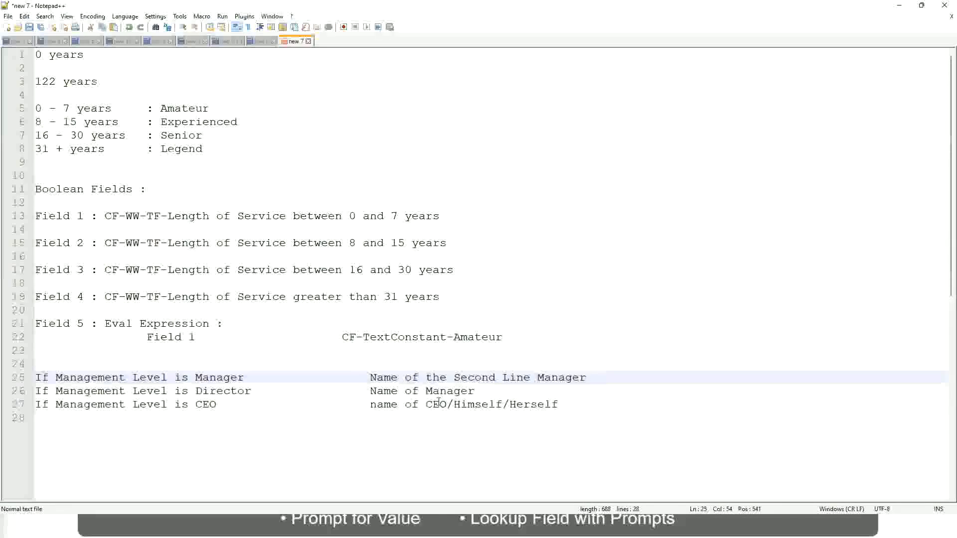
pyautogui.moveTo(369, 378); pyautogui.dragTo(587, 377)
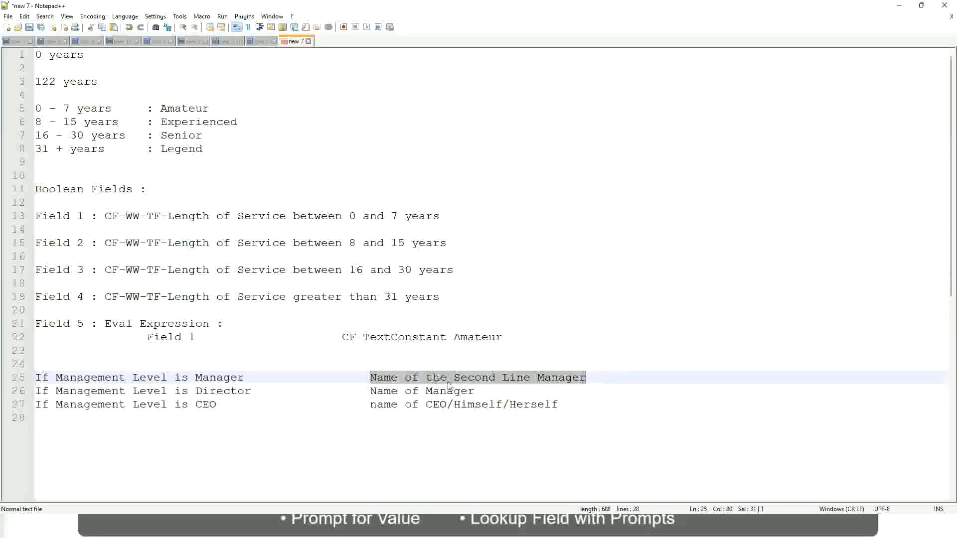
pyautogui.click(449, 379)
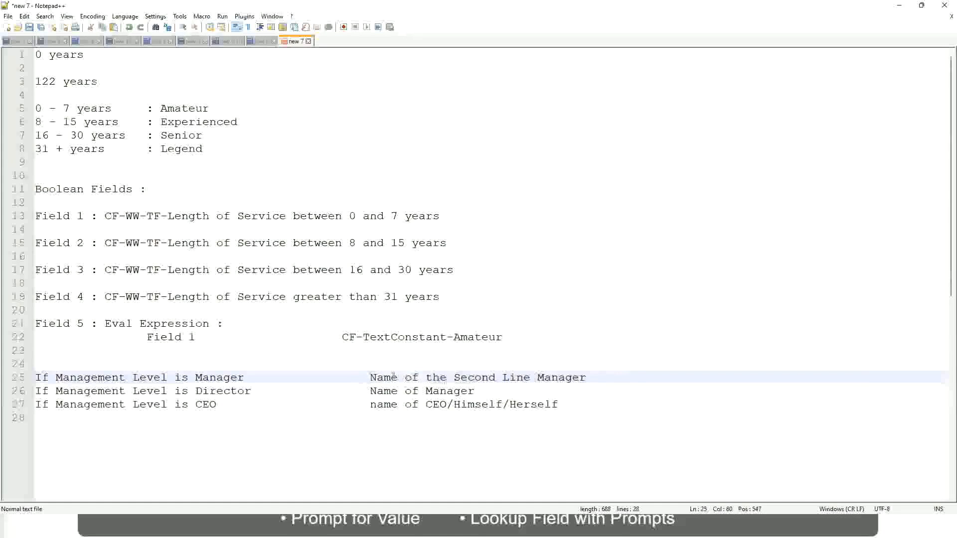
pyautogui.moveTo(369, 377); pyautogui.dragTo(589, 377)
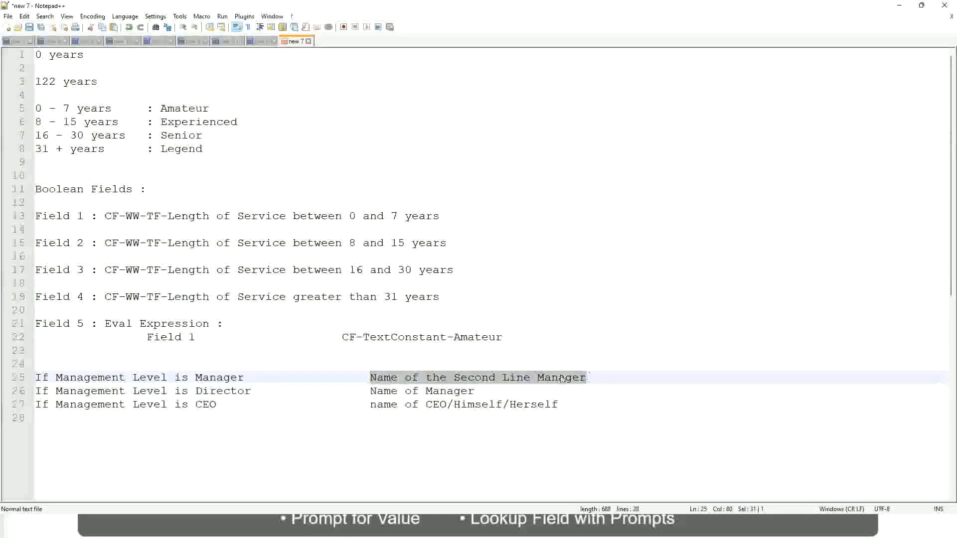
pyautogui.click(490, 380)
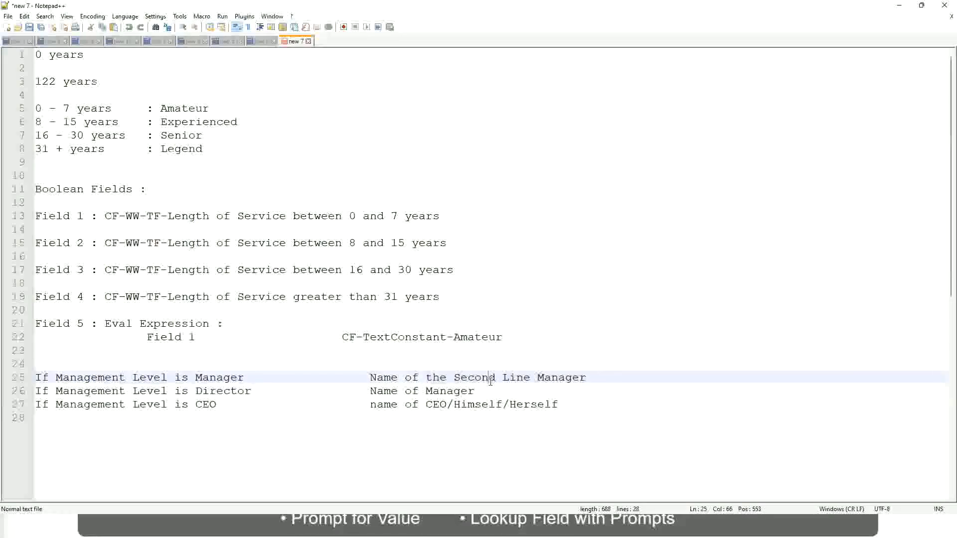
pyautogui.click(249, 377)
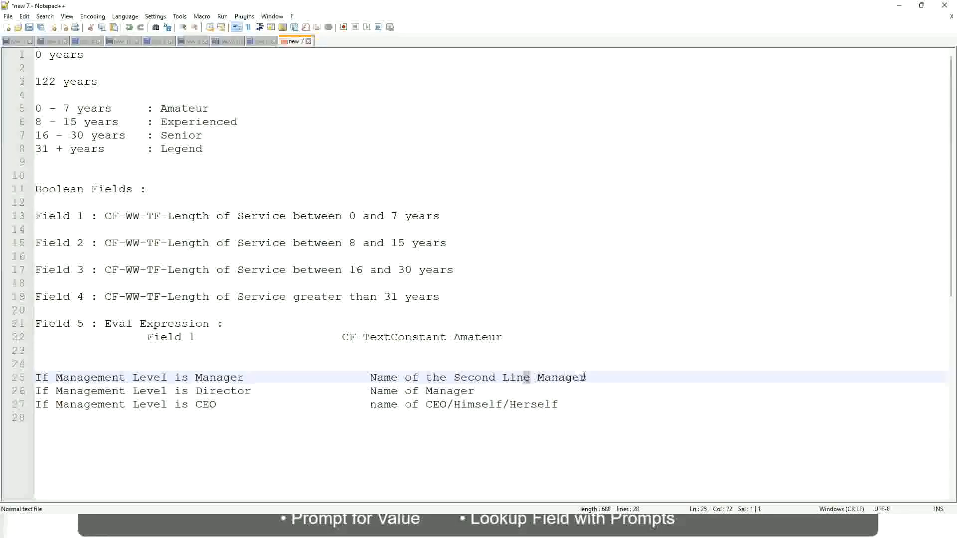
pyautogui.click(601, 375)
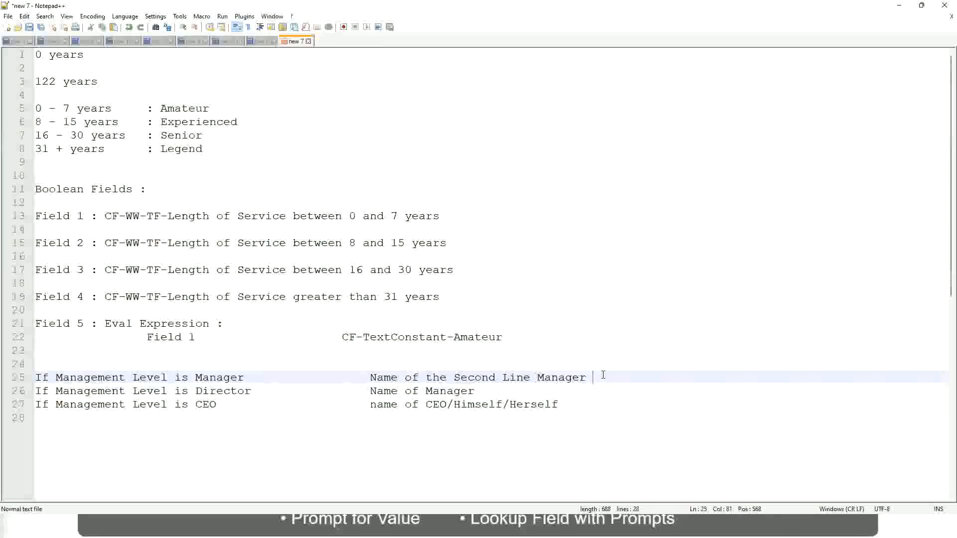
pyautogui.click(567, 377)
# Step: Compare the fixed experience band texts on lines 5 to 8 with the name results on lines 25 to 27
pyautogui.click(185, 110)
pyautogui.doubleClick(184, 110)
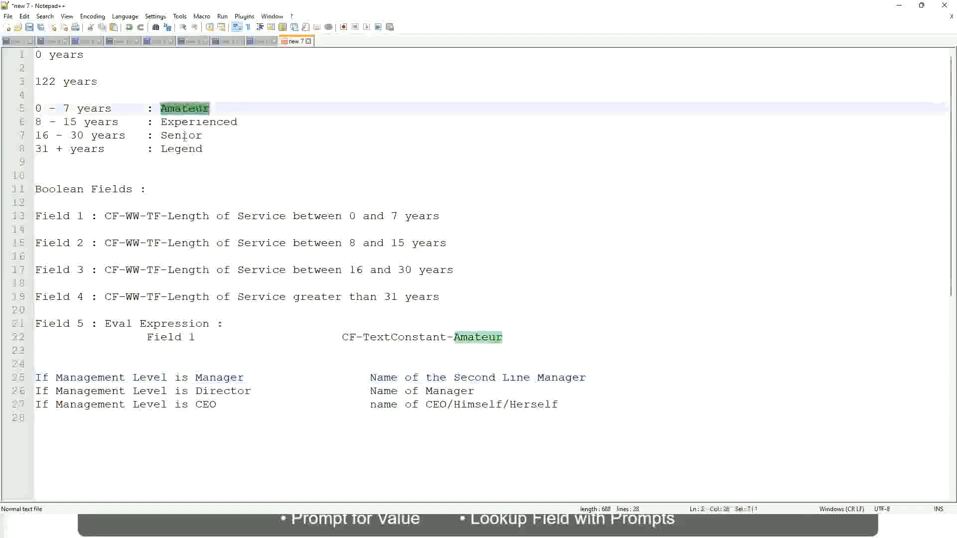
pyautogui.doubleClick(182, 122)
pyautogui.doubleClick(183, 136)
pyautogui.click(181, 148)
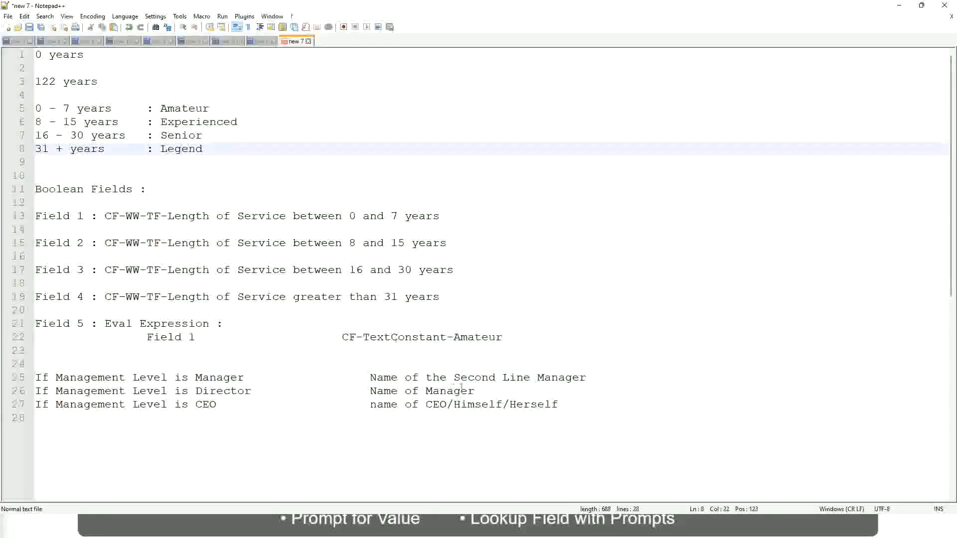
pyautogui.click(490, 405)
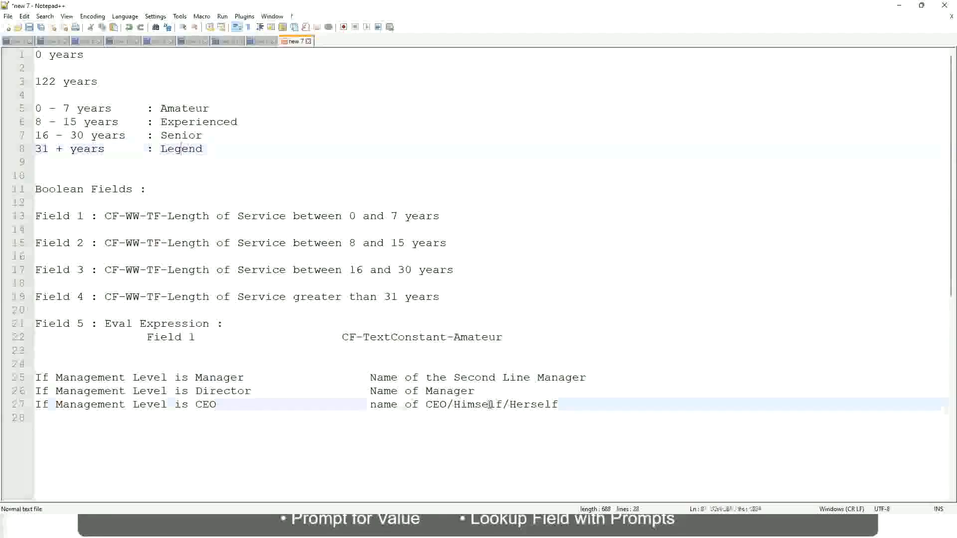
pyautogui.click(449, 391)
pyautogui.click(461, 377)
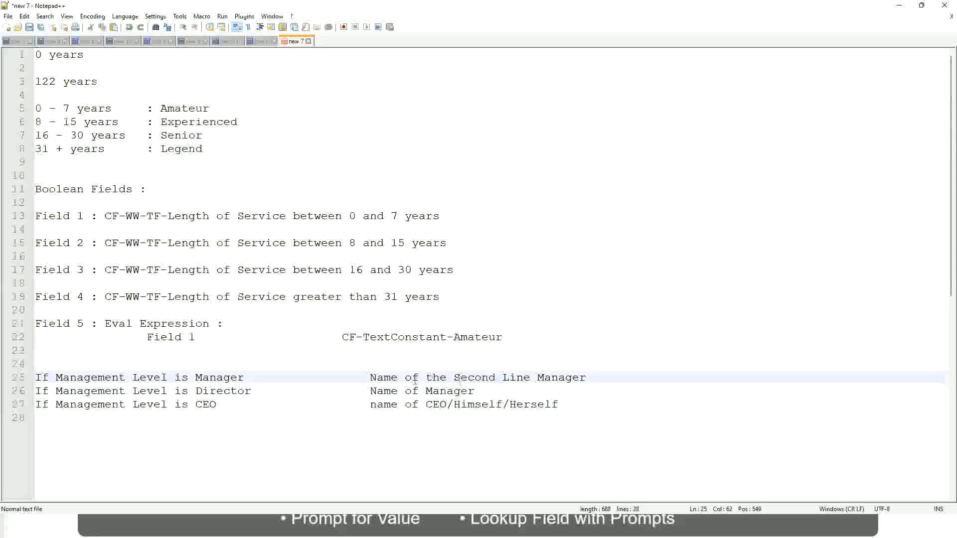
pyautogui.click(260, 397)
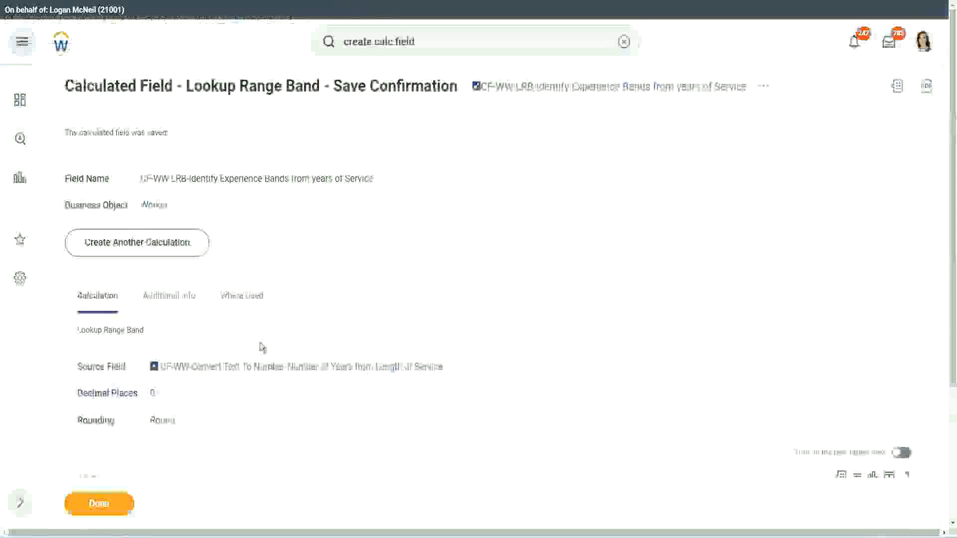
# Step: Switch to Workday, copy the name of the saved Lookup Range Band calculated field, and close its save confirmation
pyautogui.scroll(-4, 366, 170)
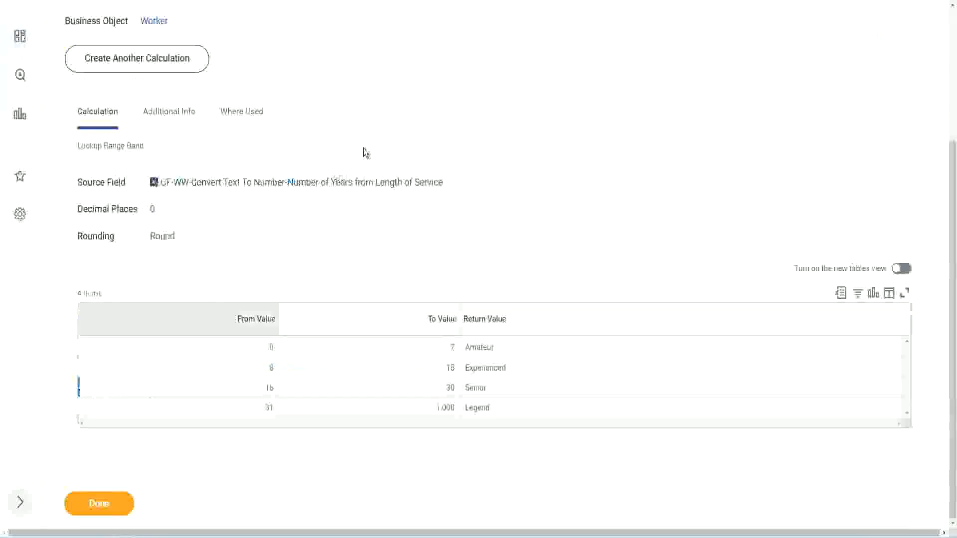
pyautogui.rightClick(564, 89)
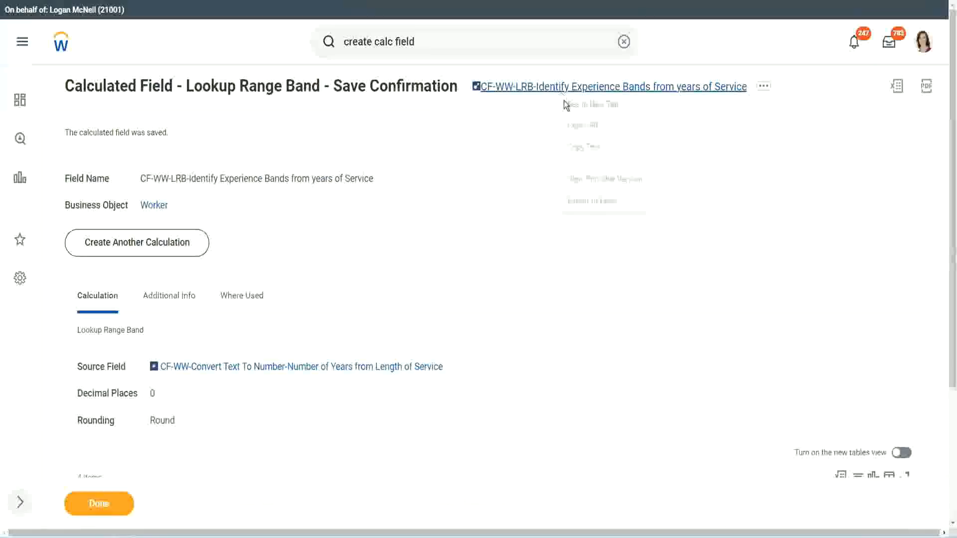
pyautogui.click(592, 148)
pyautogui.click(93, 510)
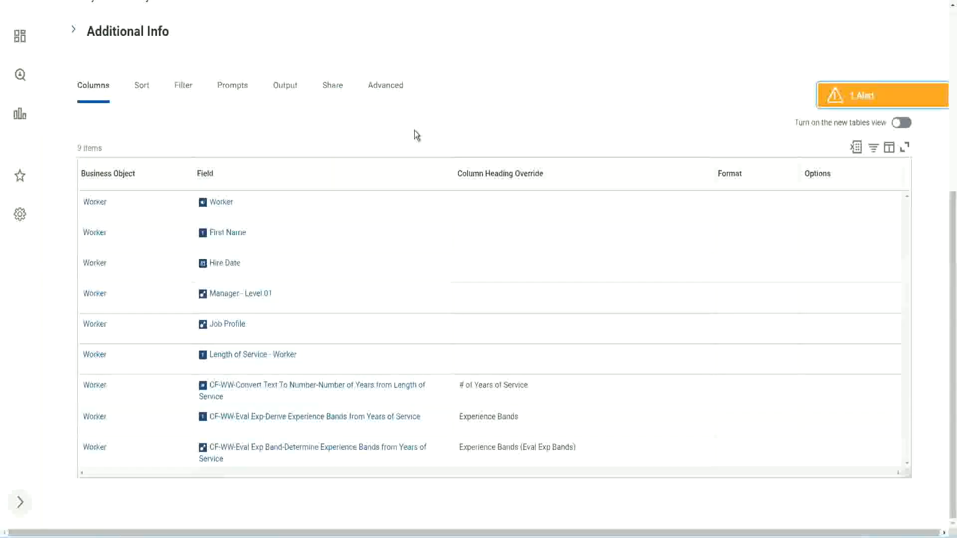
# Step: Open the custom report WW Employee Details for editing
pyautogui.scroll(5, 404, 94)
pyautogui.click(330, 108)
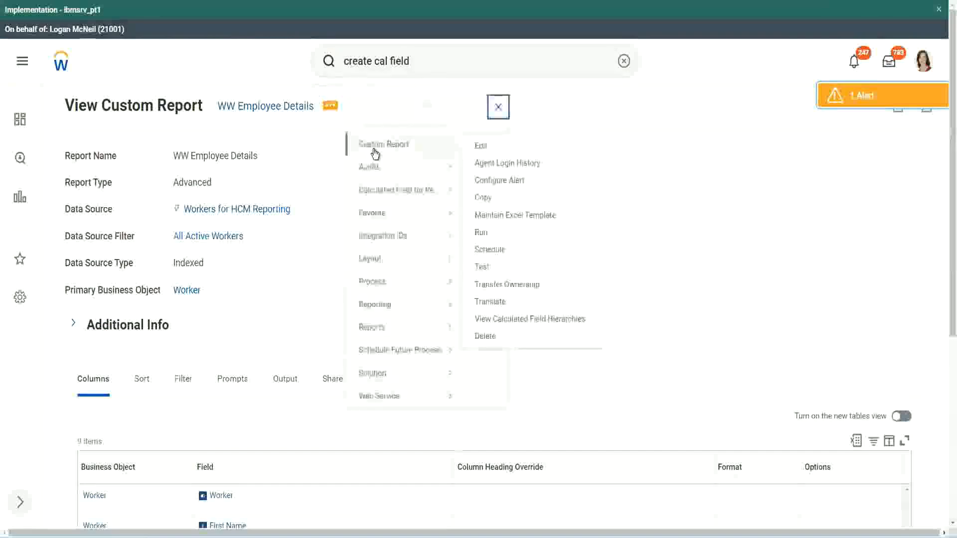
pyautogui.click(486, 147)
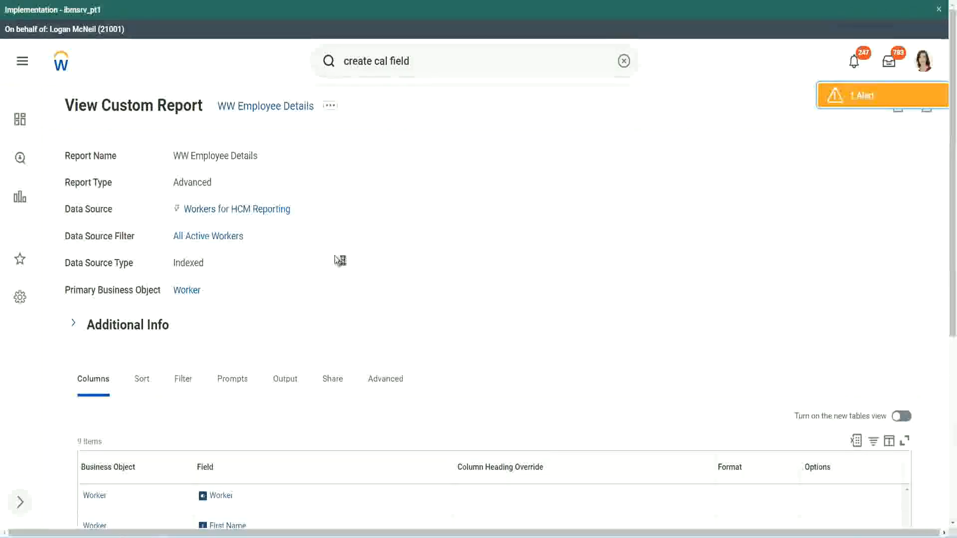
# Step: Add a new Worker column row below the "Experience Bands (Eval Exp Bands)" row in the report
pyautogui.scroll(-6, 363, 259)
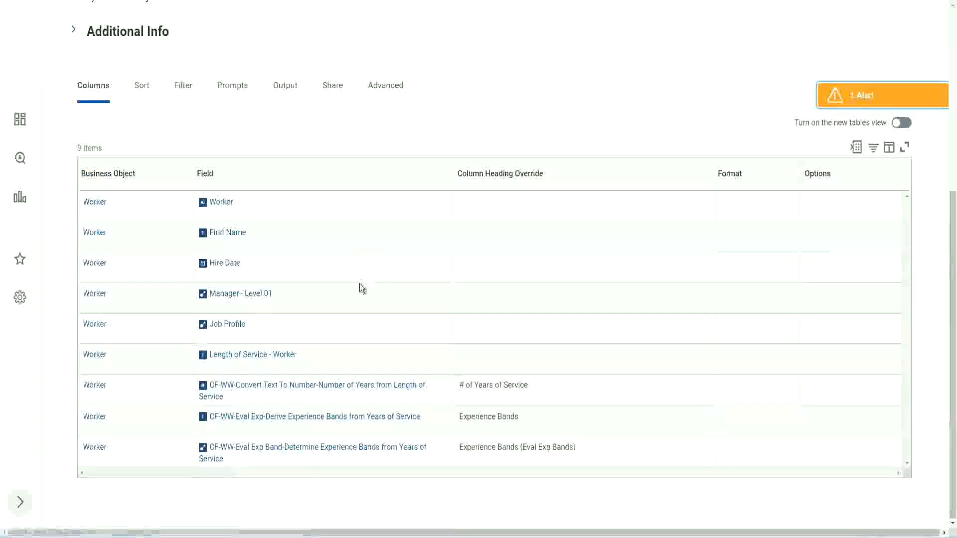
pyautogui.scroll(-6, 358, 277)
pyautogui.scroll(-3, 361, 279)
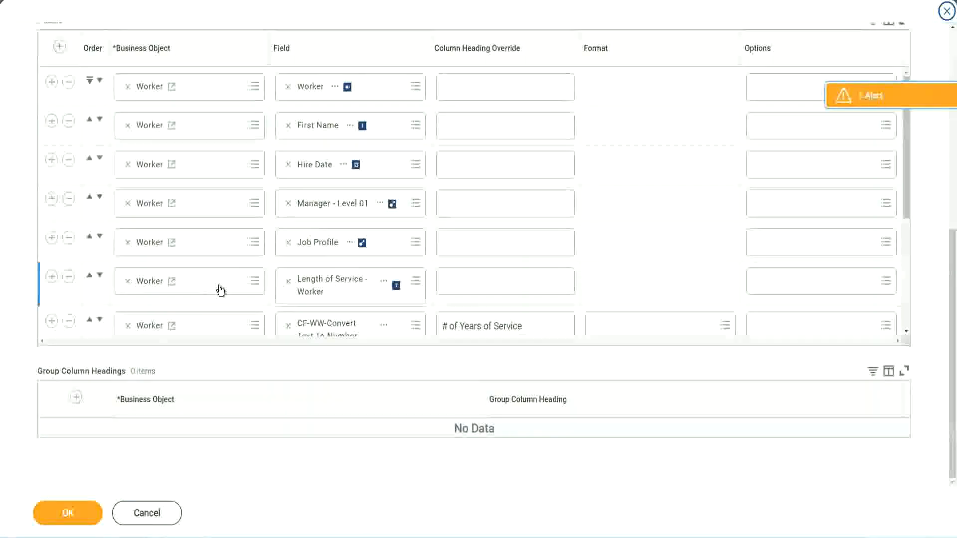
pyautogui.scroll(-4, 220, 289)
pyautogui.click(51, 267)
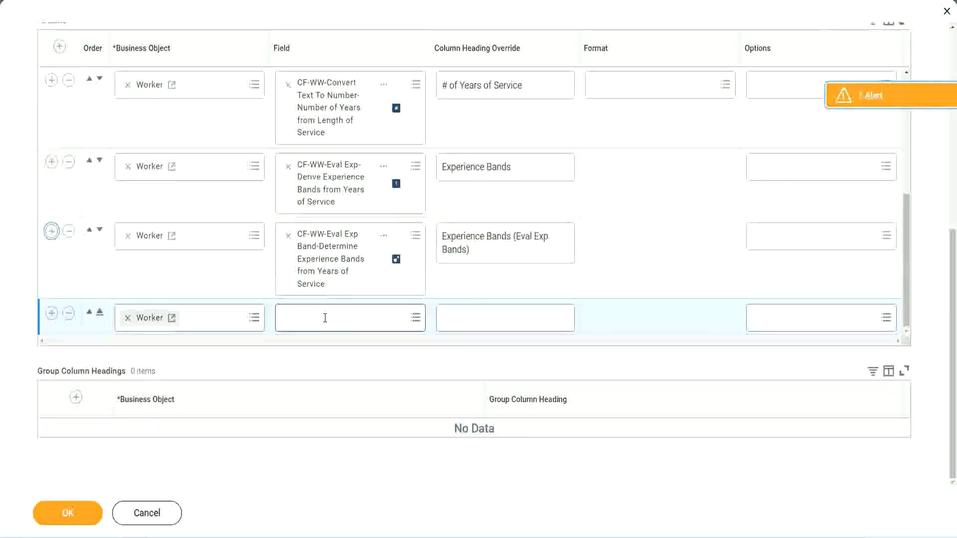
# Step: Fill the new Worker row with the field CF-WW-LRB-Identify Experience Bands from years of Service and the heading override Experience Bands (LRB)
pyautogui.click(324, 318)
pyautogui.write('Experience Bands from years of Service')
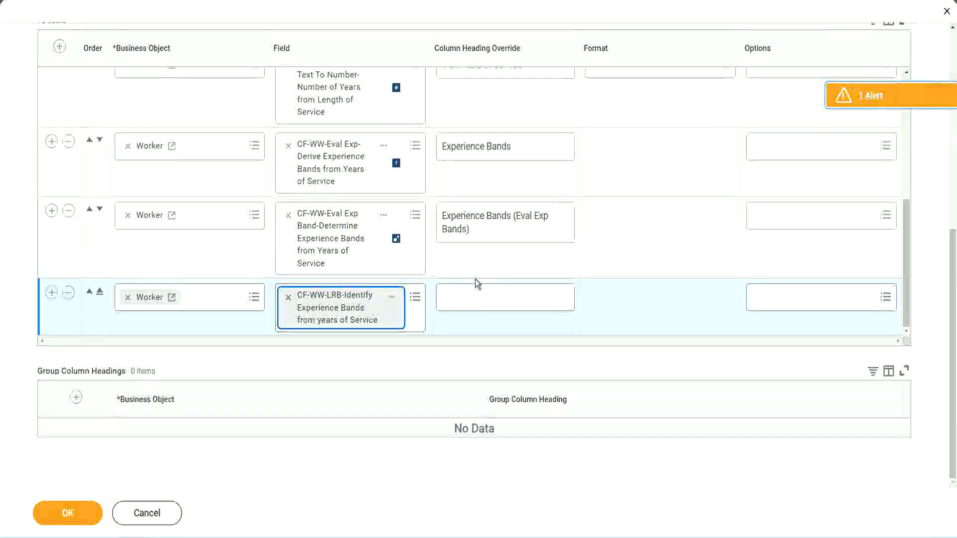
pyautogui.click(477, 291)
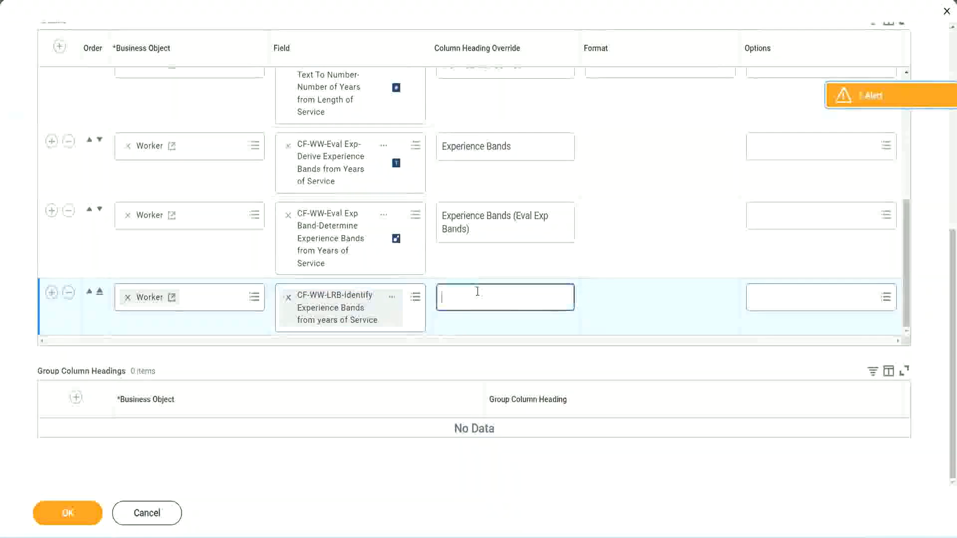
pyautogui.write('Ex')
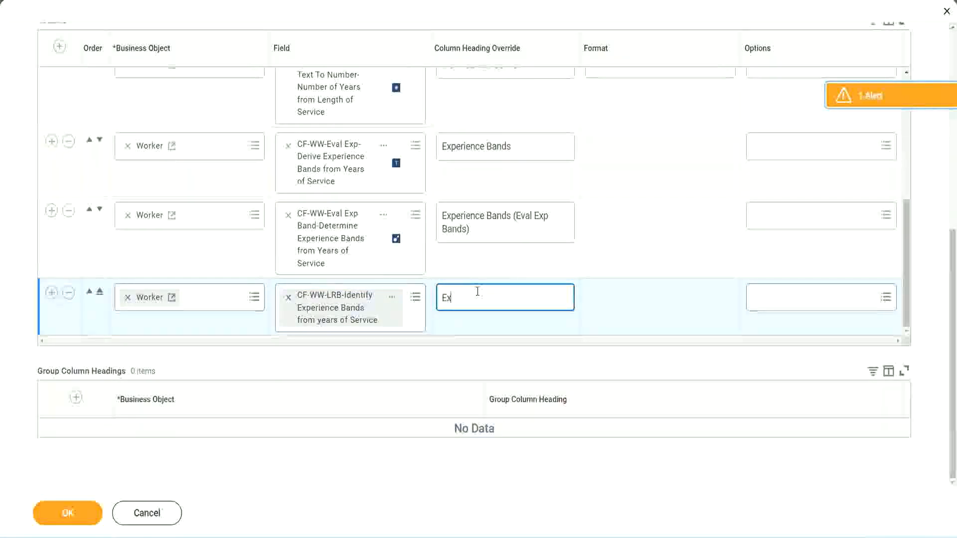
pyautogui.write('perience')
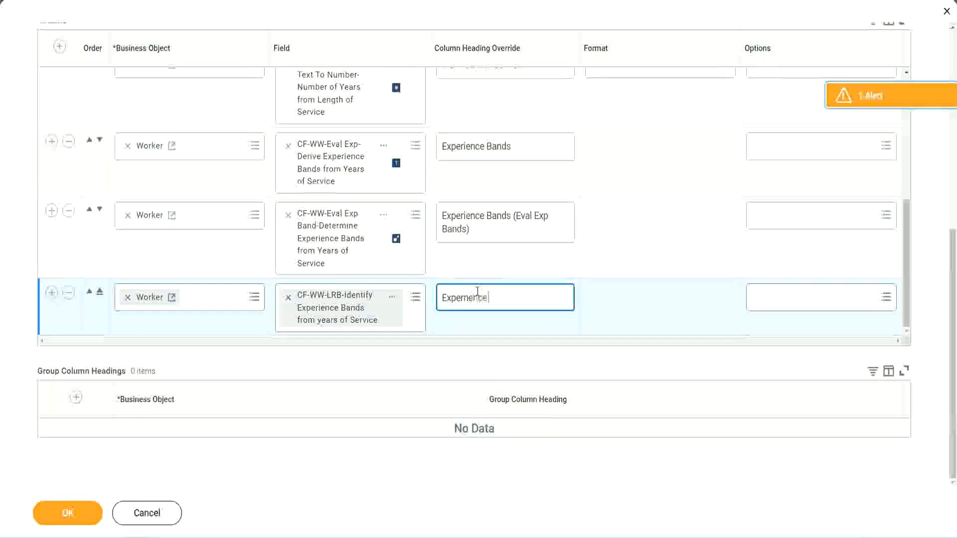
pyautogui.press('BackSpace')
pyautogui.press('BackSpace')
pyautogui.press('BackSpace')
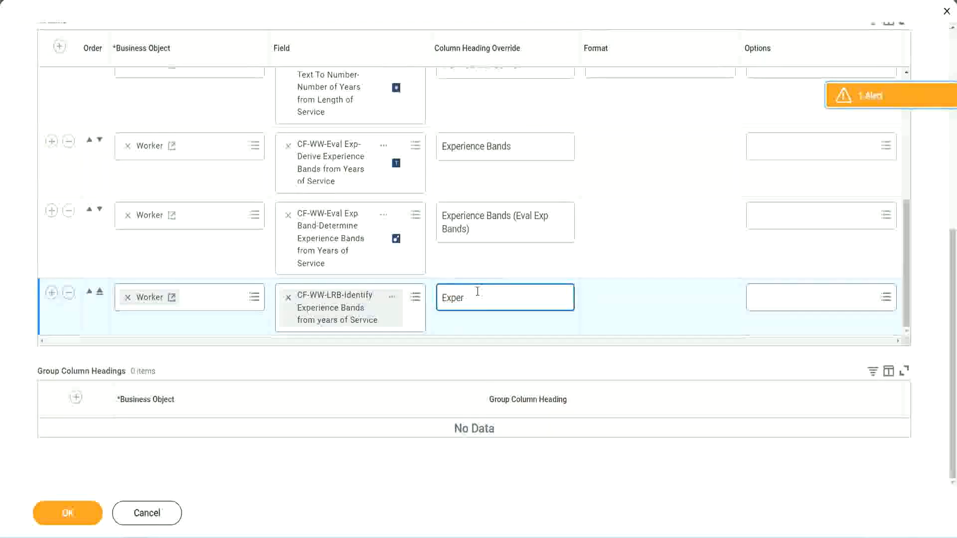
pyautogui.write('ience Bands')
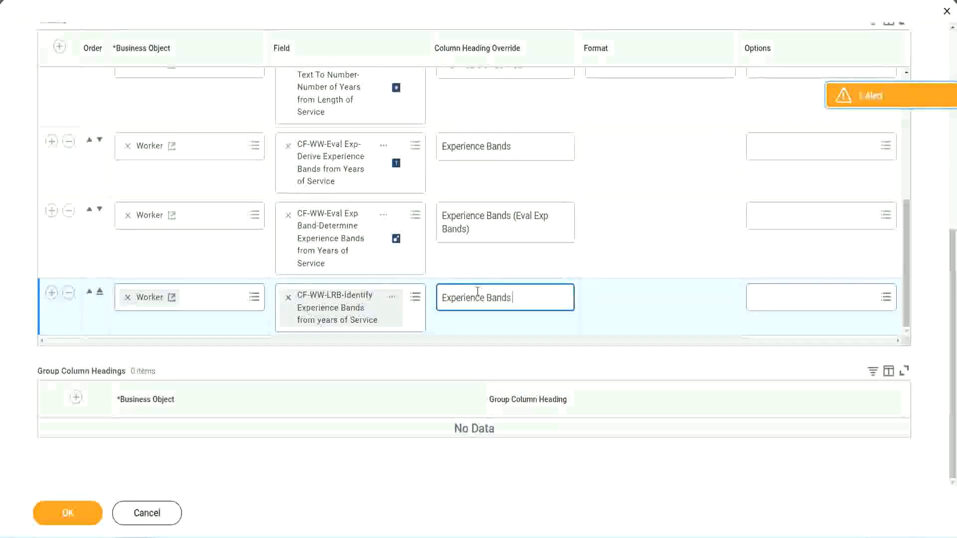
pyautogui.write(' (LRB)')
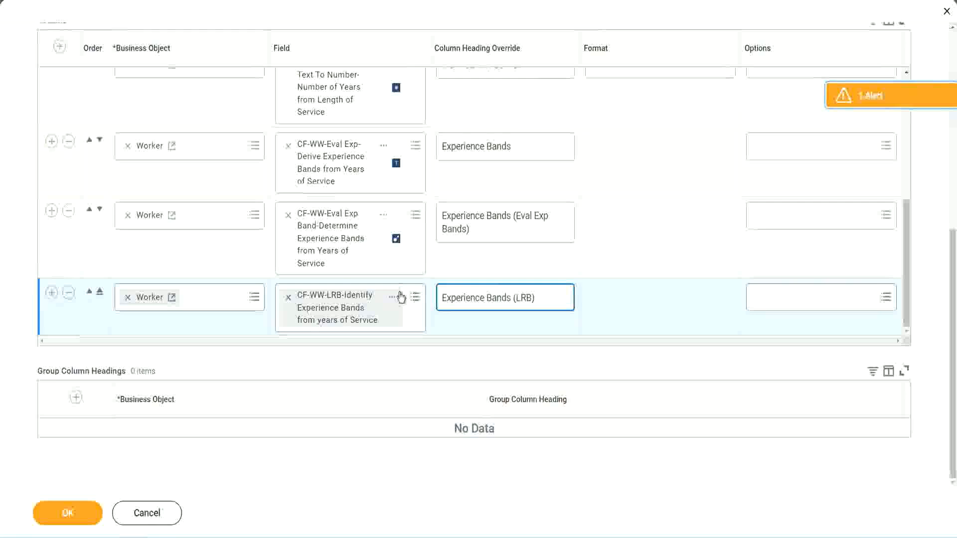
# Step: Save the custom report changes and run WW Employee Details with the worker type, employee type and contingent worker type prompts left empty
pyautogui.click(83, 521)
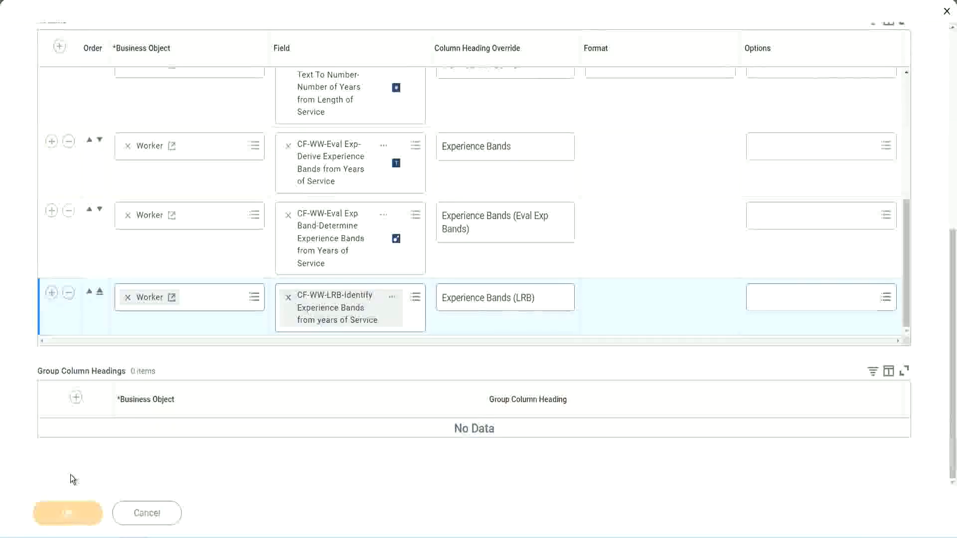
pyautogui.click(93, 506)
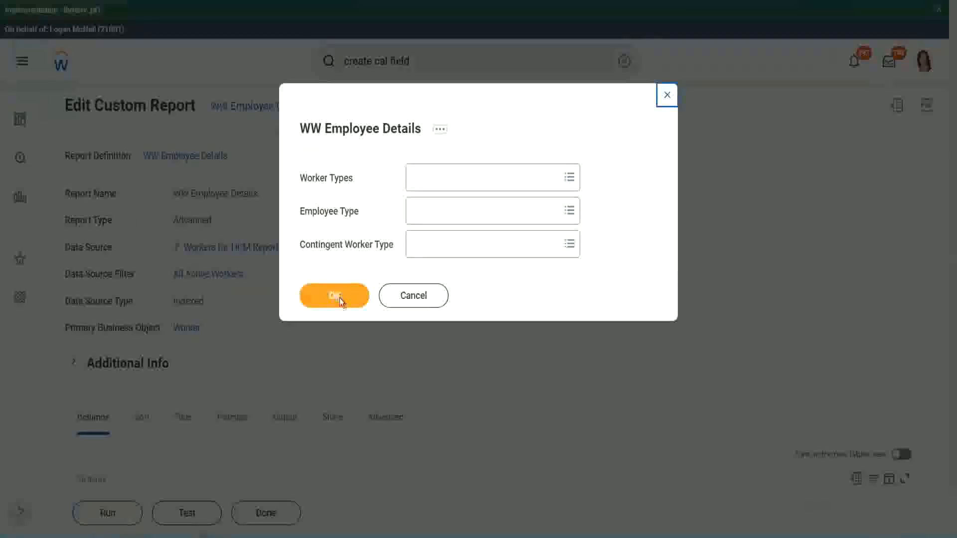
pyautogui.click(340, 300)
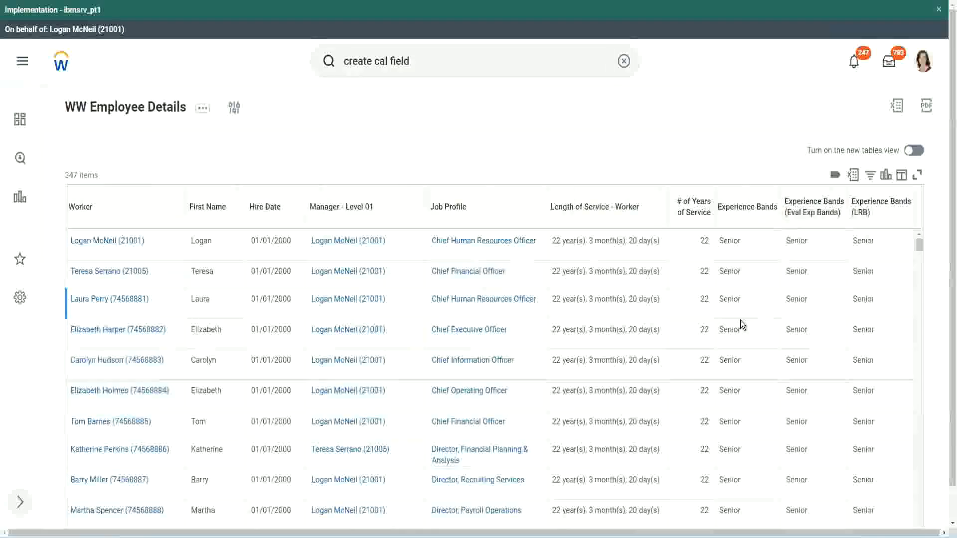
# Step: Reload the report output and compare the Experience Bands, Eval Exp Bands and LRB columns across the workers
pyautogui.doubleClick(732, 241)
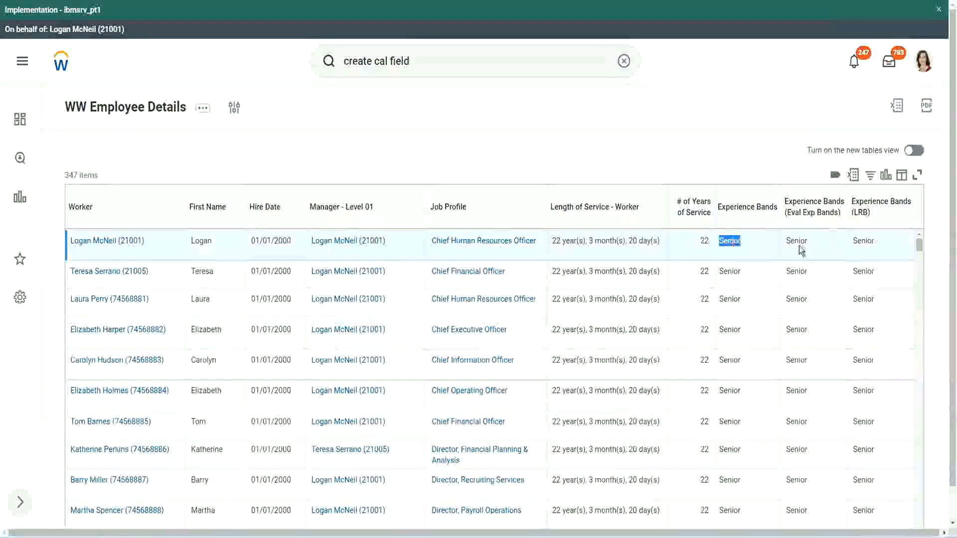
pyautogui.press('F5')
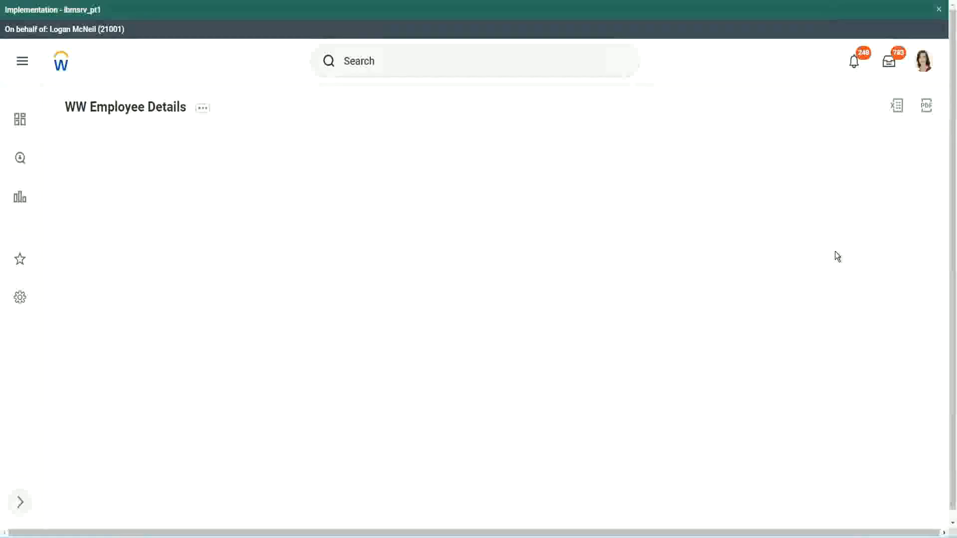
pyautogui.scroll(-10, 792, 319)
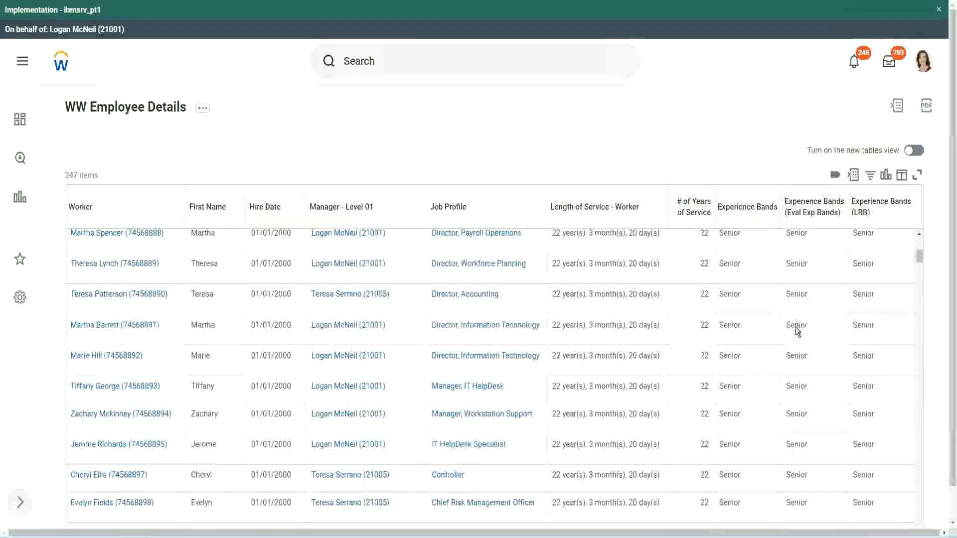
pyautogui.scroll(-3, 792, 340)
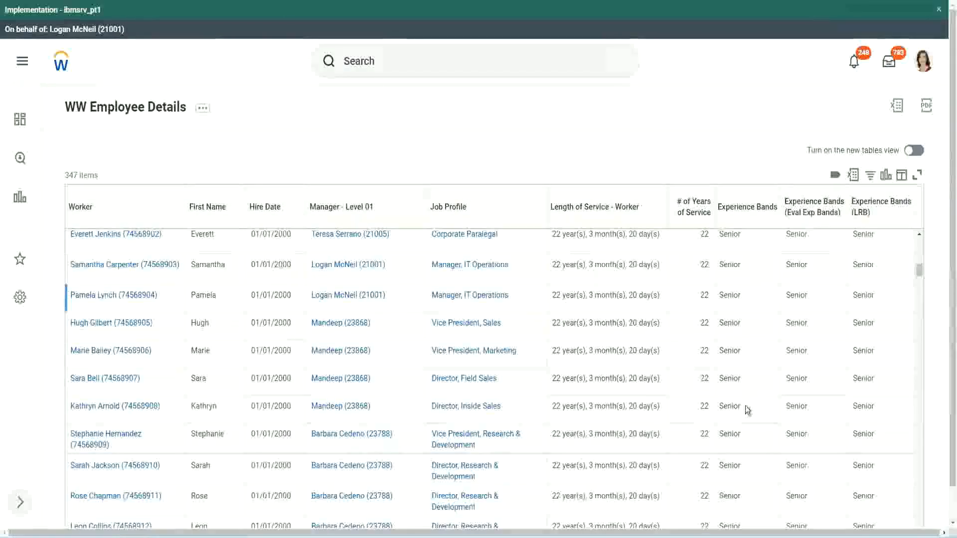
pyautogui.click(746, 406)
pyautogui.scroll(-3, 746, 443)
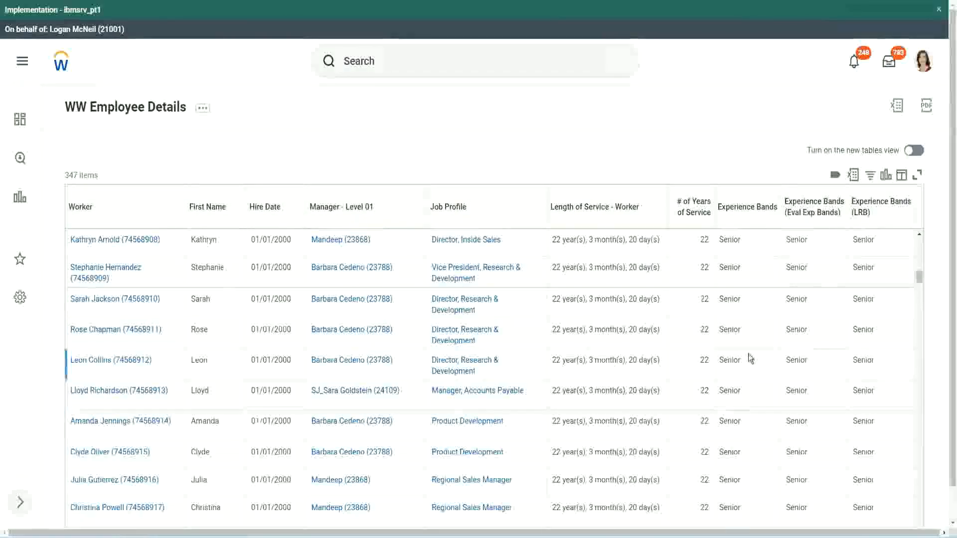
pyautogui.scroll(-1, 750, 358)
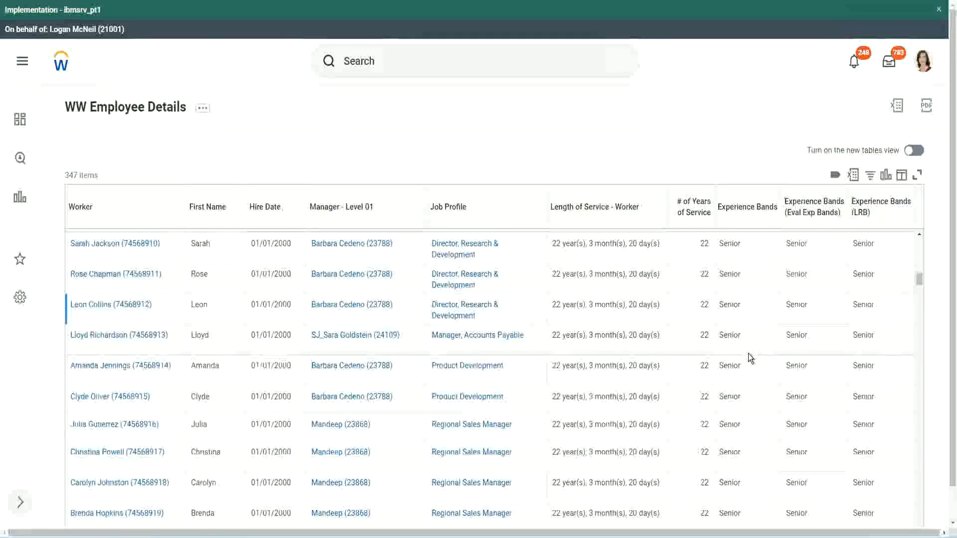